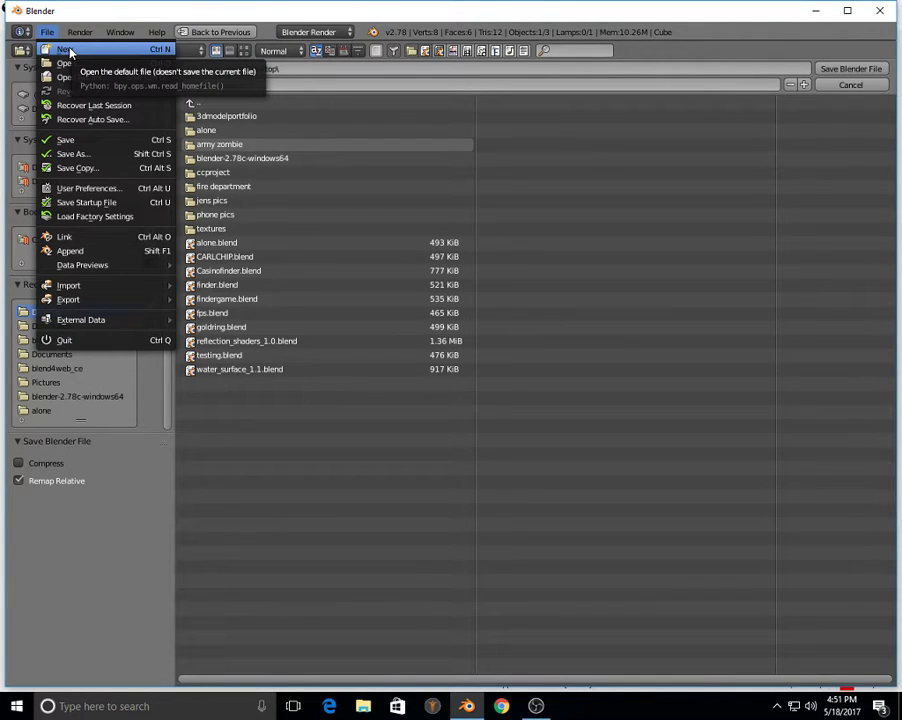
# - Start a new default scene and switch the engine to Blender Game
pyautogui.click(70, 50)
pyautogui.click(70, 57)
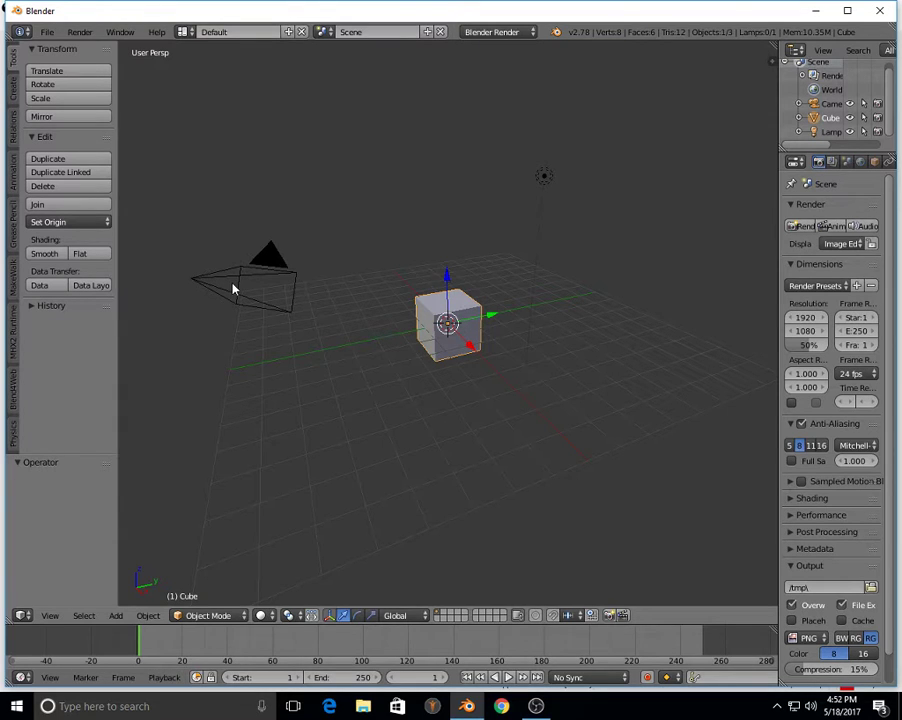
pyautogui.rightClick(543, 178)
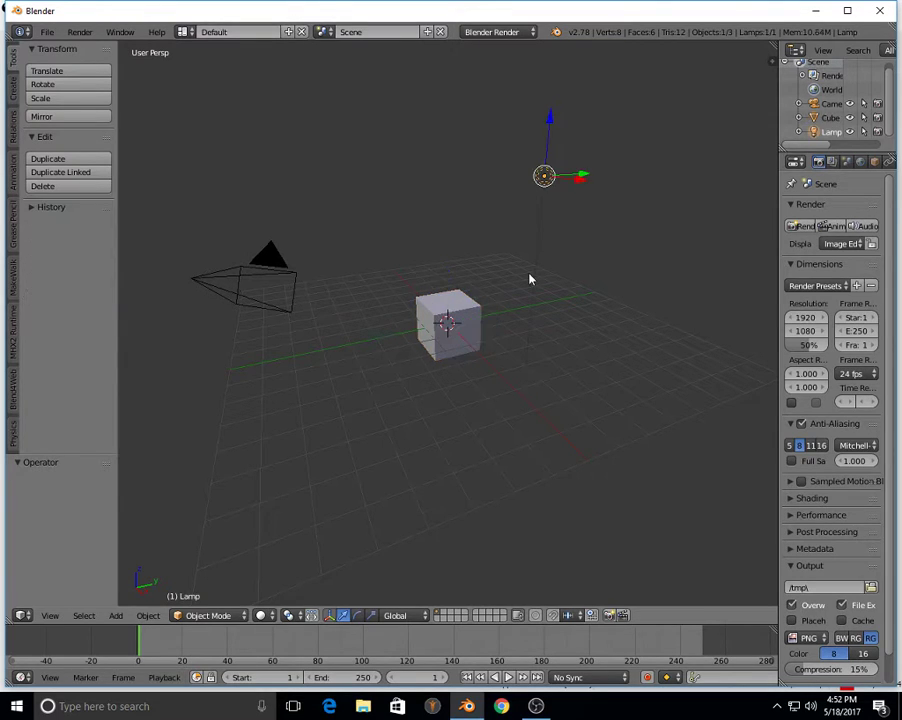
pyautogui.click(498, 32)
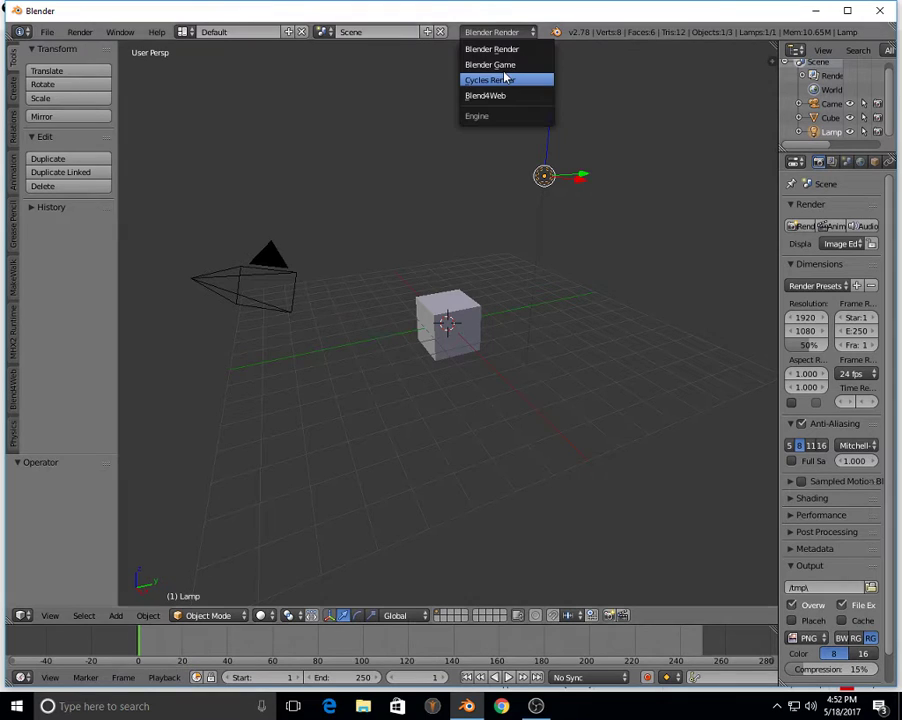
pyautogui.click(500, 64)
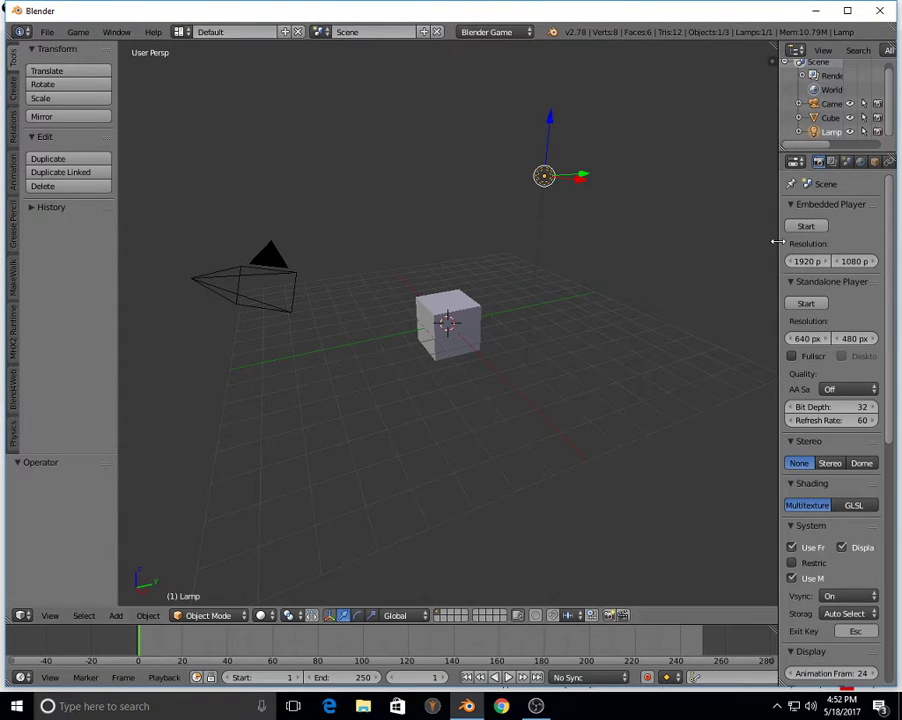
# - Set the game shading mode to GLSL and enable the Mouse Cursor display option
pyautogui.moveTo(777, 241); pyautogui.dragTo(633, 243)
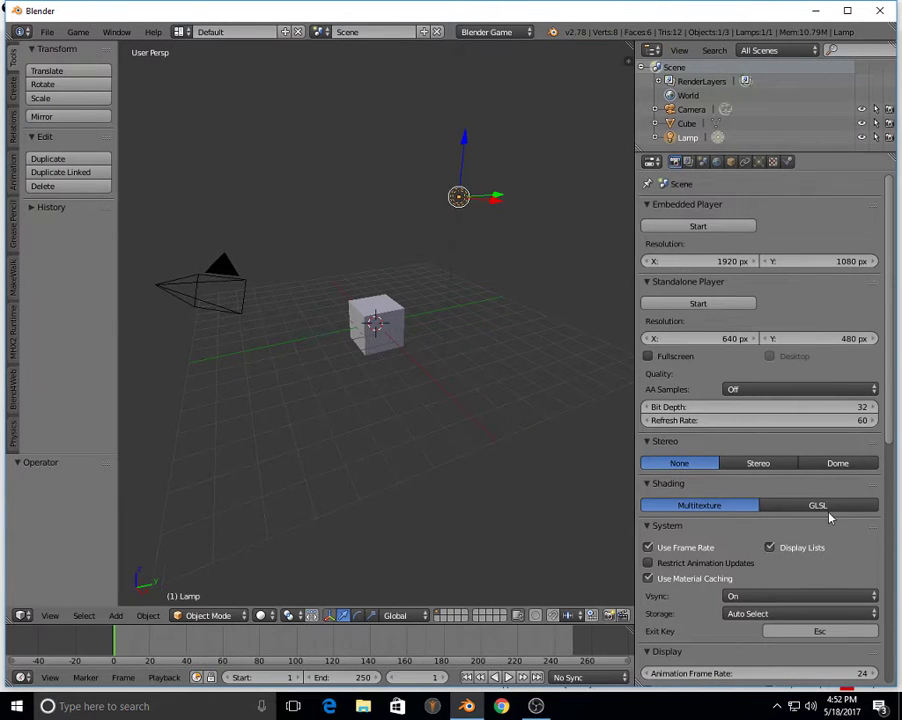
pyautogui.click(818, 507)
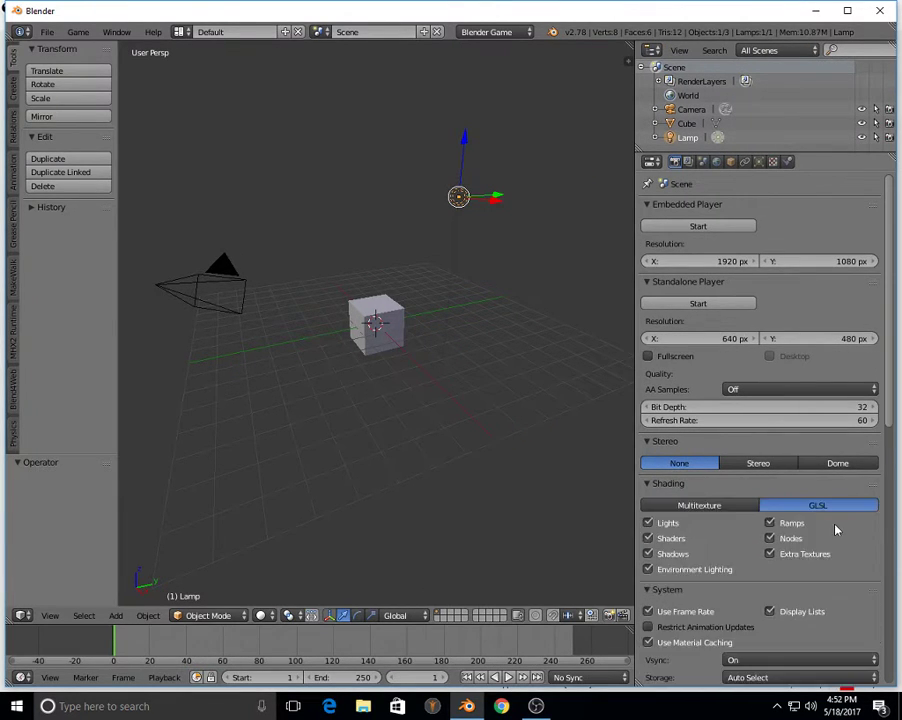
pyautogui.scroll(-5, 836, 530)
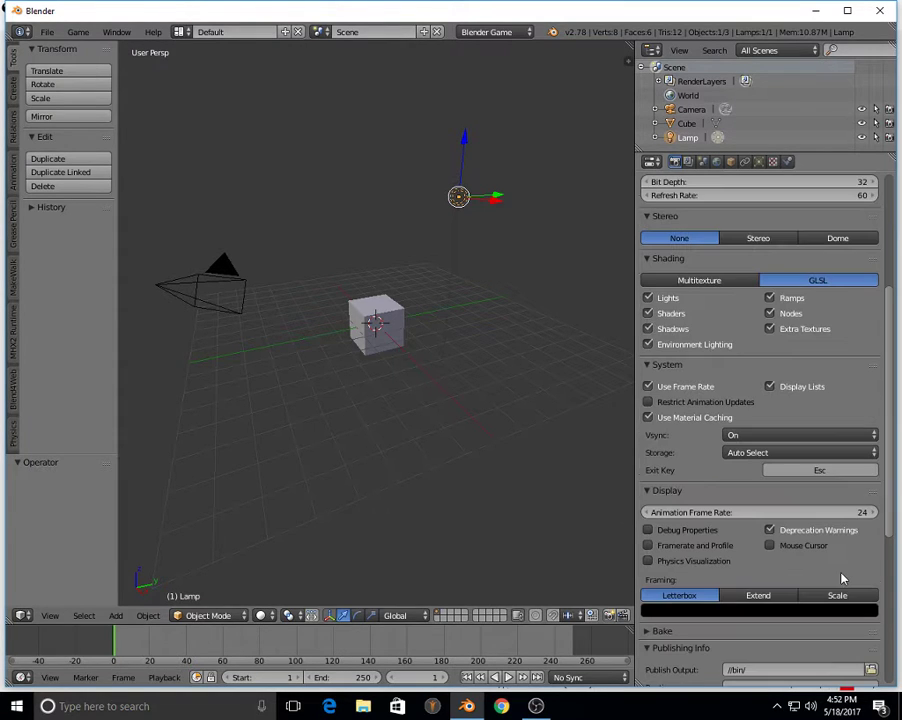
pyautogui.scroll(-1, 842, 579)
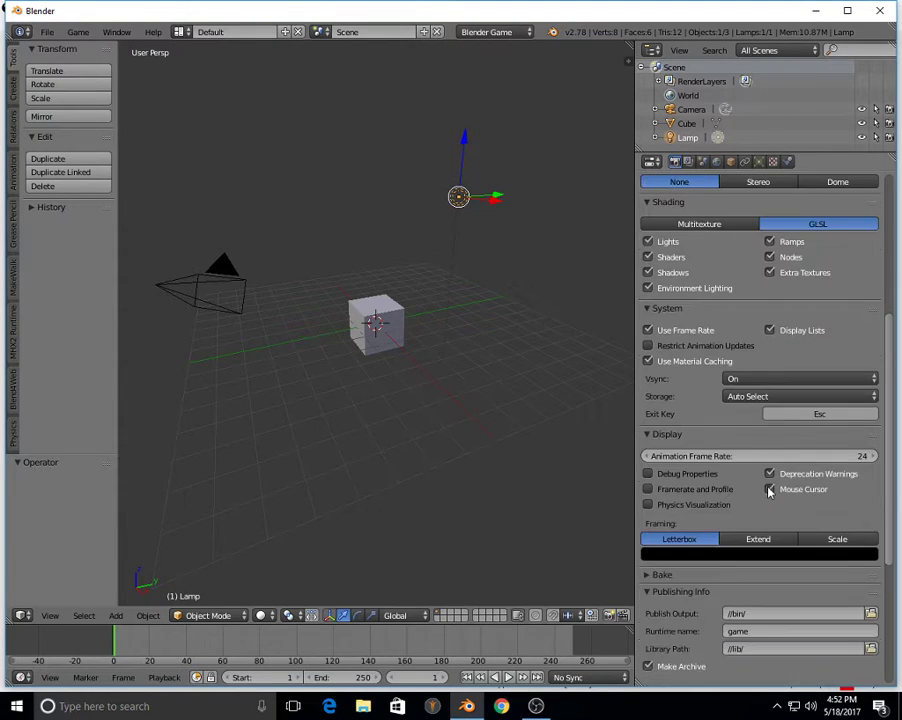
pyautogui.click(769, 489)
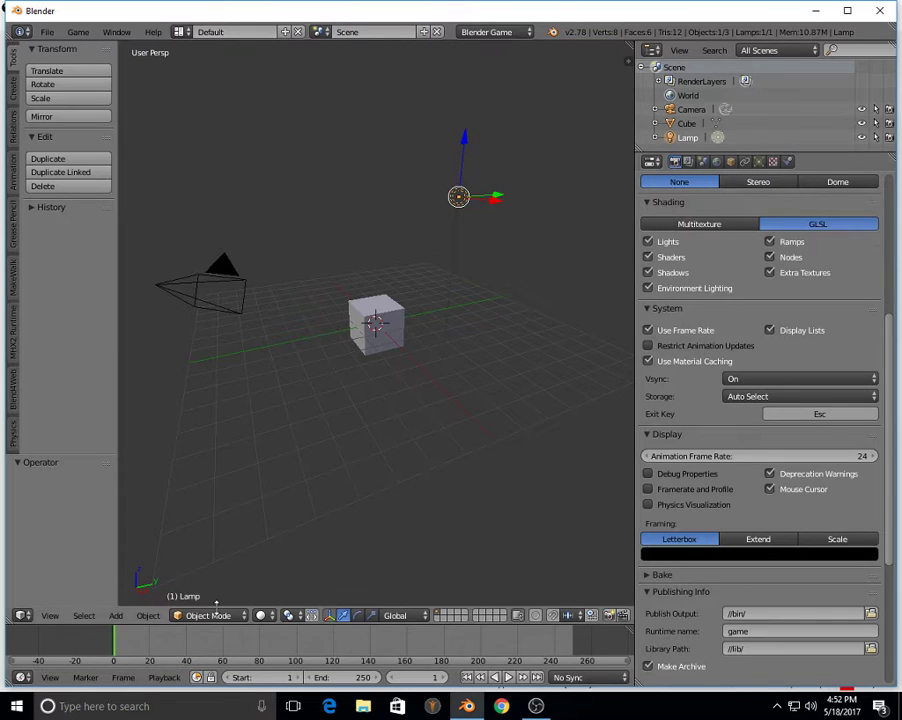
# - Turn the timeline area into an enlarged Logic Editor showing the cube's logic
pyautogui.click(21, 677)
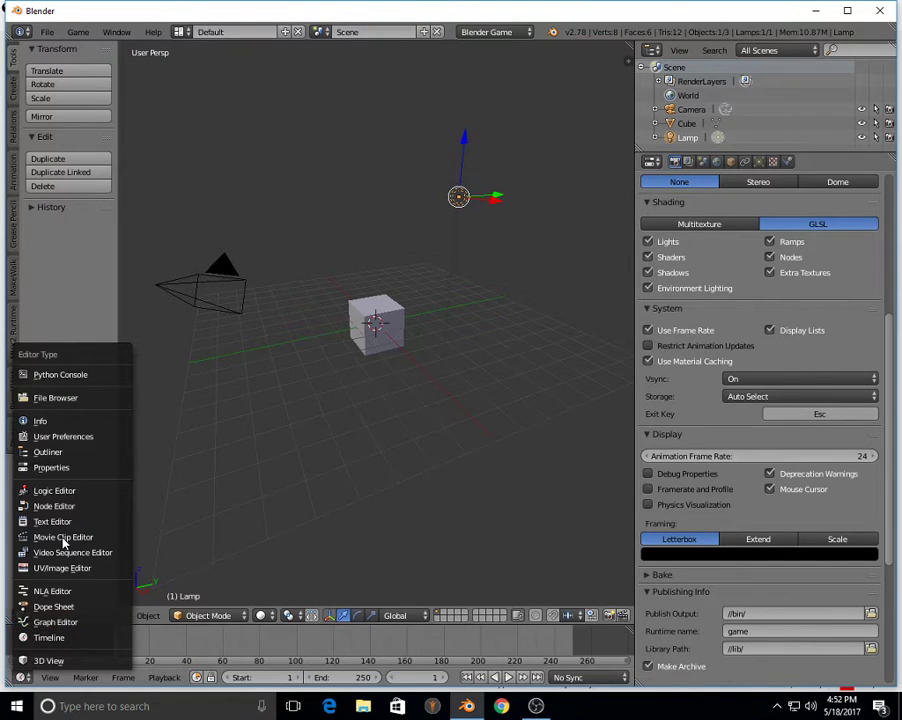
pyautogui.click(54, 490)
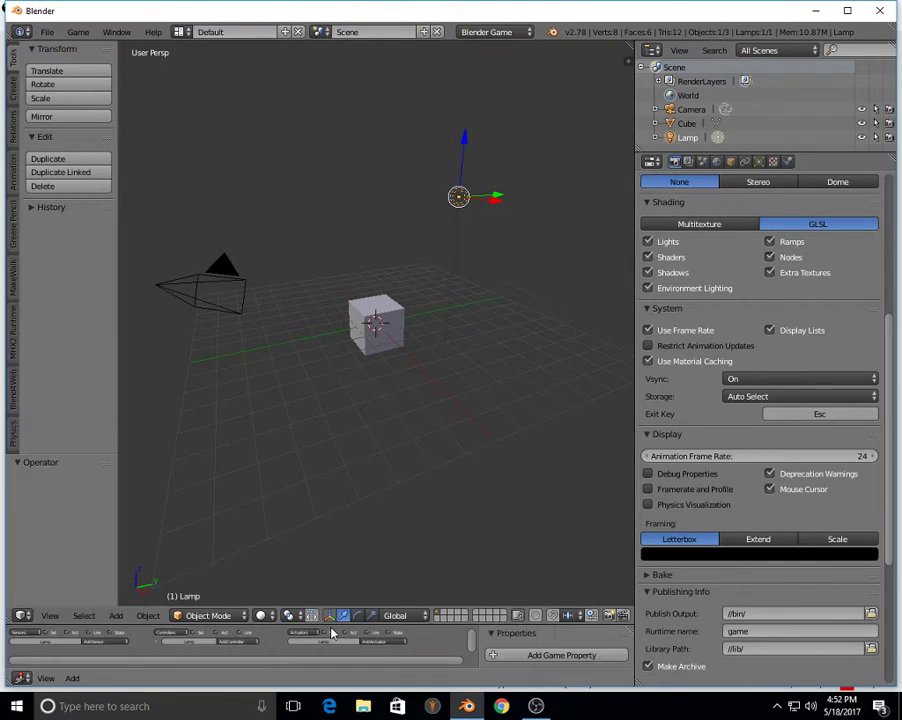
pyautogui.rightClick(383, 316)
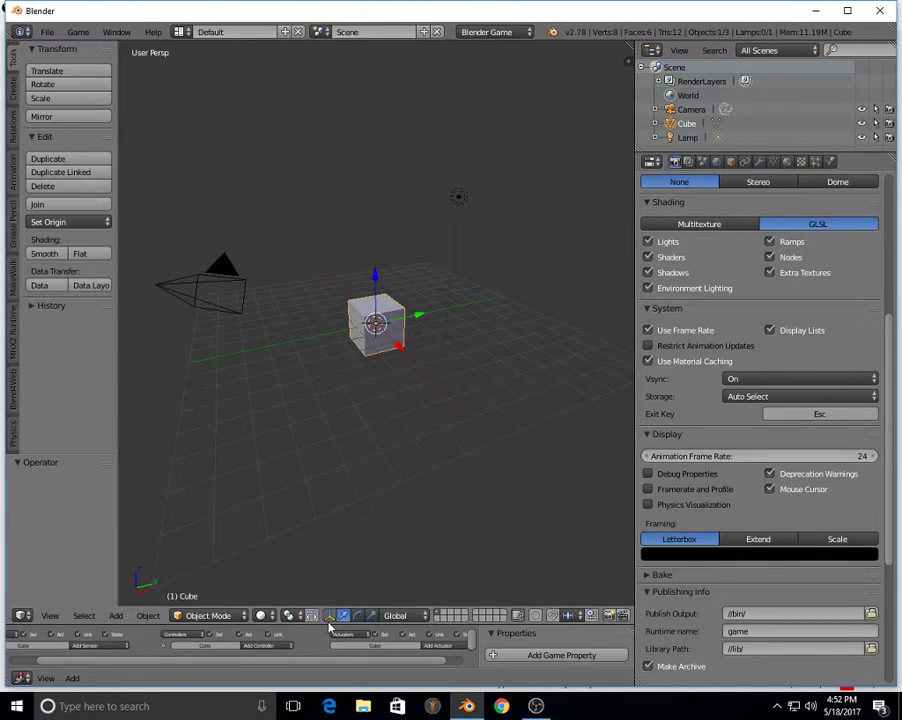
pyautogui.moveTo(330, 627); pyautogui.dragTo(325, 465)
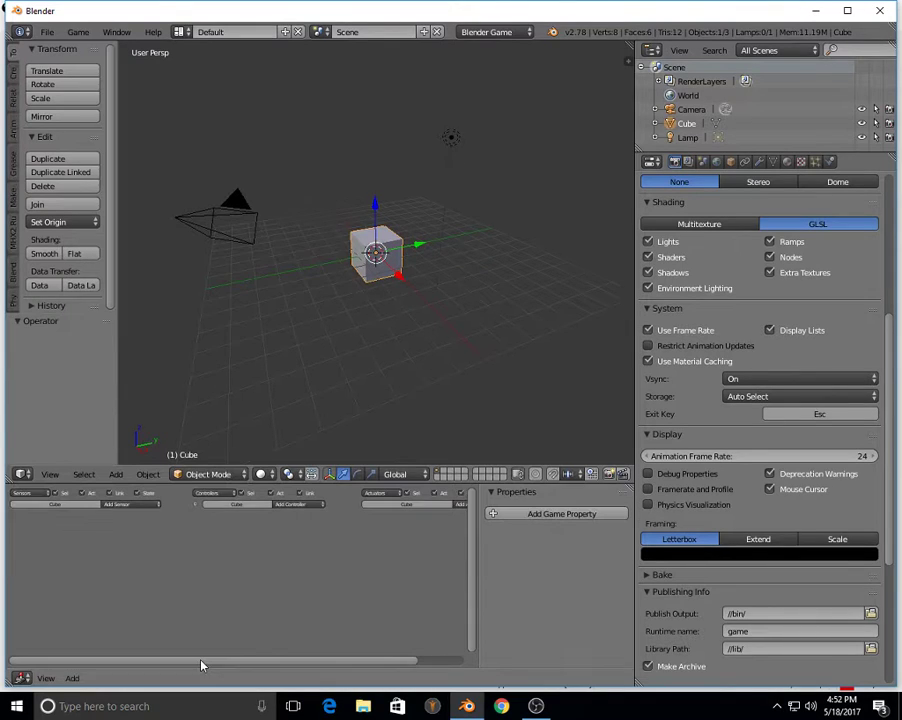
# - Add a Mouse sensor with the Left Button event to the cube
pyautogui.click(130, 504)
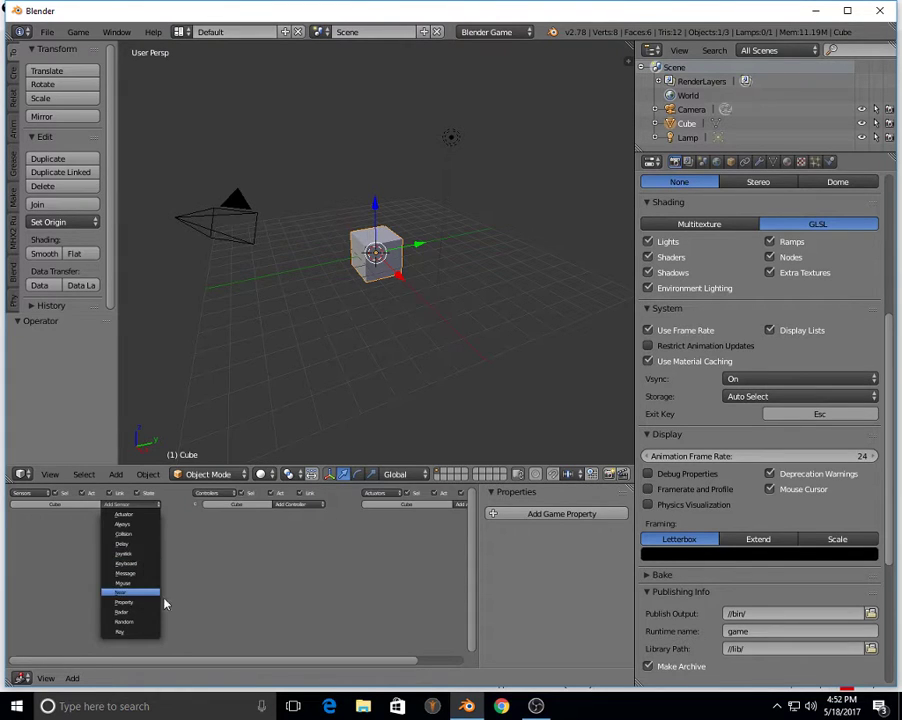
pyautogui.scroll(3, 194, 593)
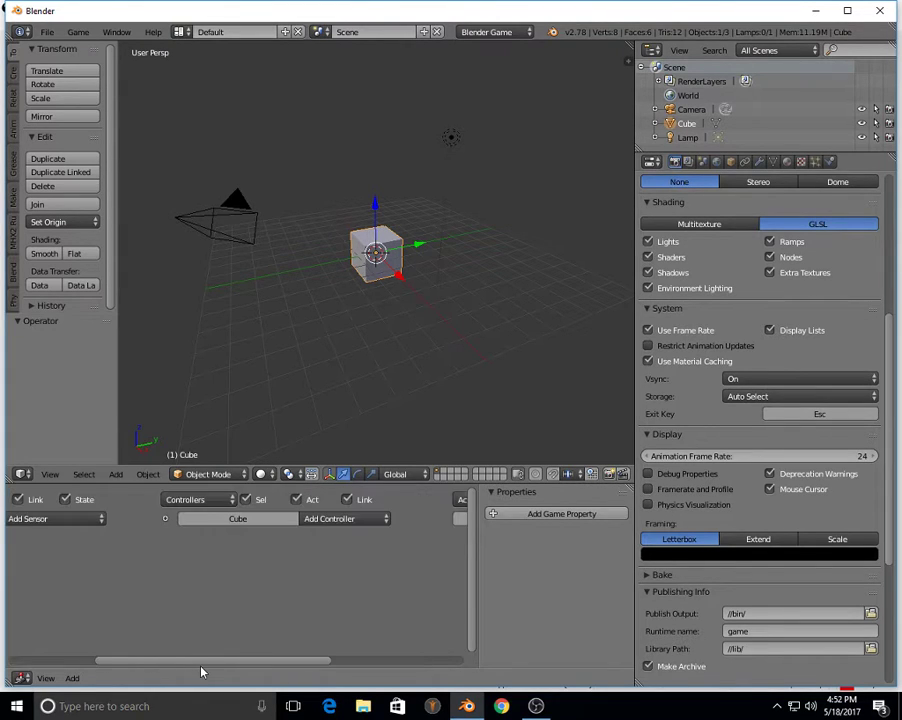
pyautogui.moveTo(201, 666); pyautogui.dragTo(114, 664)
pyautogui.click(251, 518)
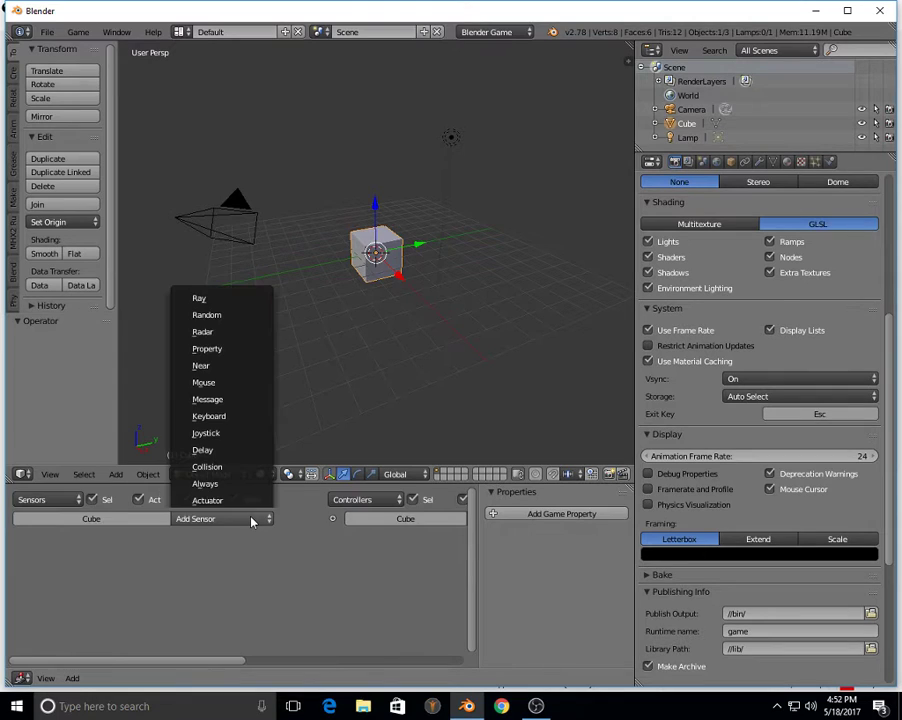
pyautogui.click(246, 382)
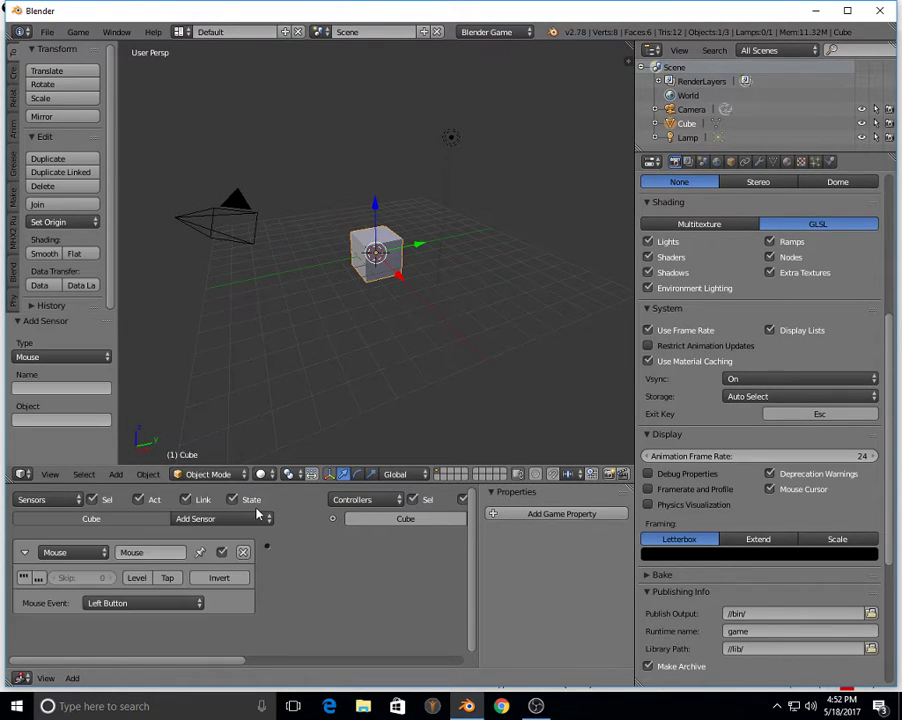
# - Add a second Mouse sensor to the cube and set its mouse event to Mouse Over
pyautogui.click(257, 518)
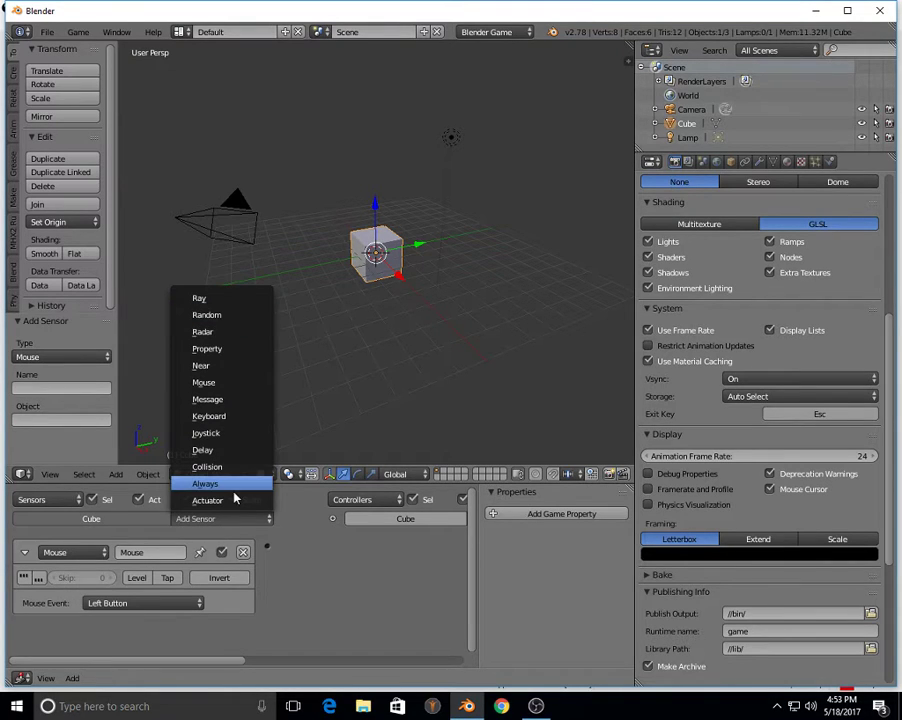
pyautogui.click(228, 382)
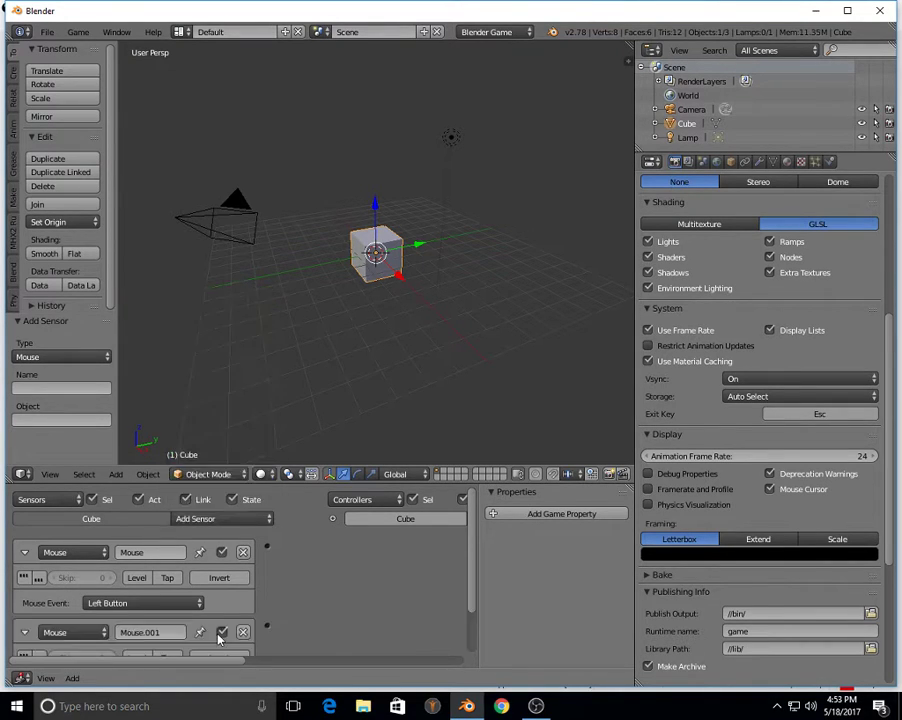
pyautogui.scroll(-2, 219, 638)
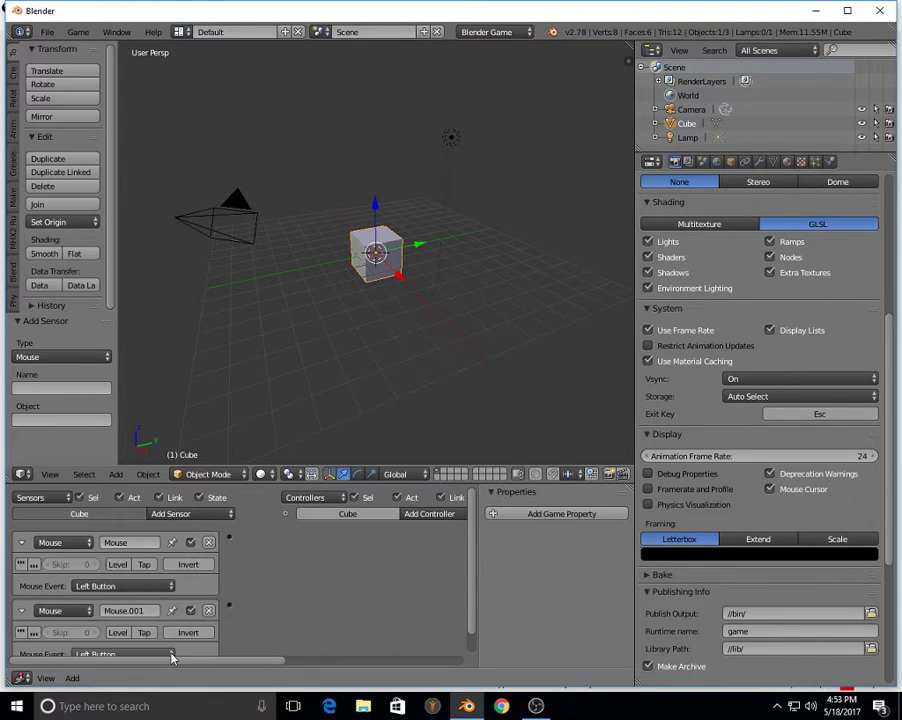
pyautogui.click(171, 657)
pyautogui.click(150, 540)
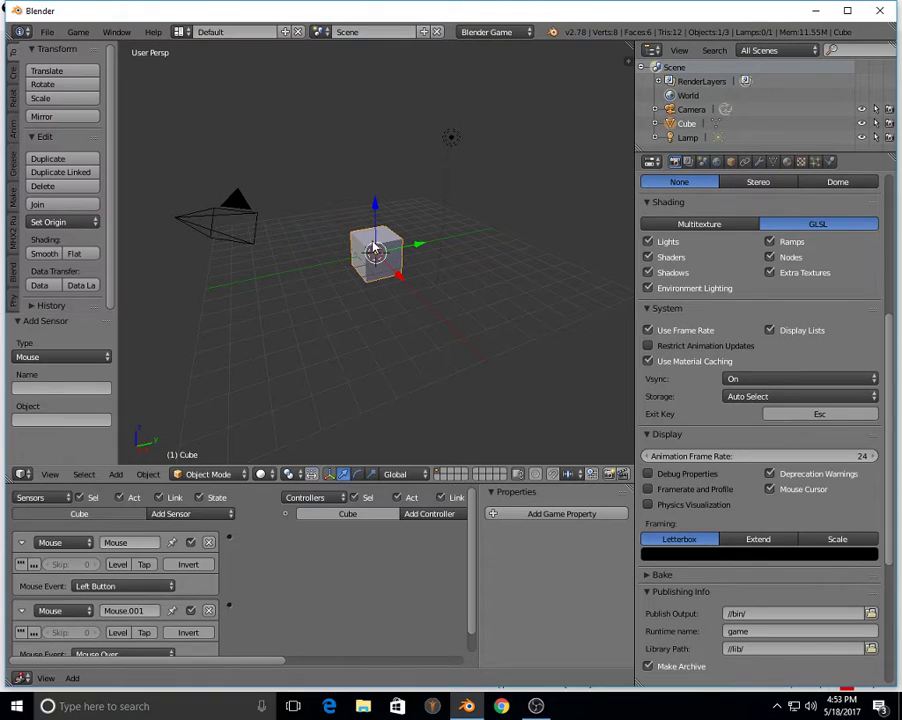
# - Add an And controller to the cube and link both Mouse sensors to it
pyautogui.moveTo(275, 661); pyautogui.dragTo(339, 664)
pyautogui.click(313, 513)
pyautogui.click(303, 548)
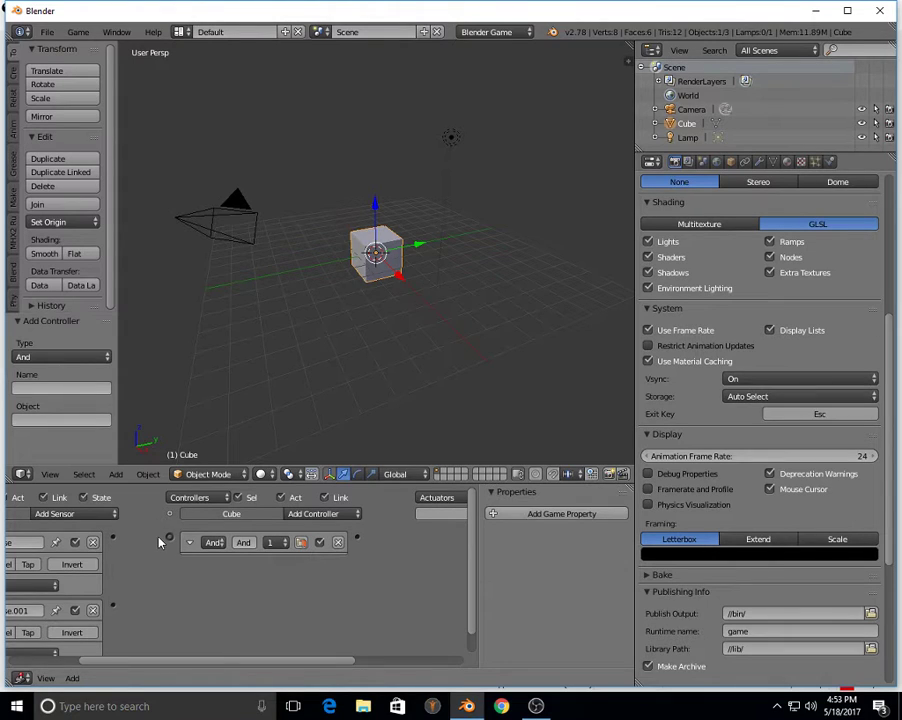
pyautogui.moveTo(168, 537); pyautogui.dragTo(112, 538)
pyautogui.moveTo(113, 609); pyautogui.dragTo(169, 537)
# - Add an Edit Object actuator set to End Object and link it to the And controller
pyautogui.moveTo(283, 661); pyautogui.dragTo(400, 660)
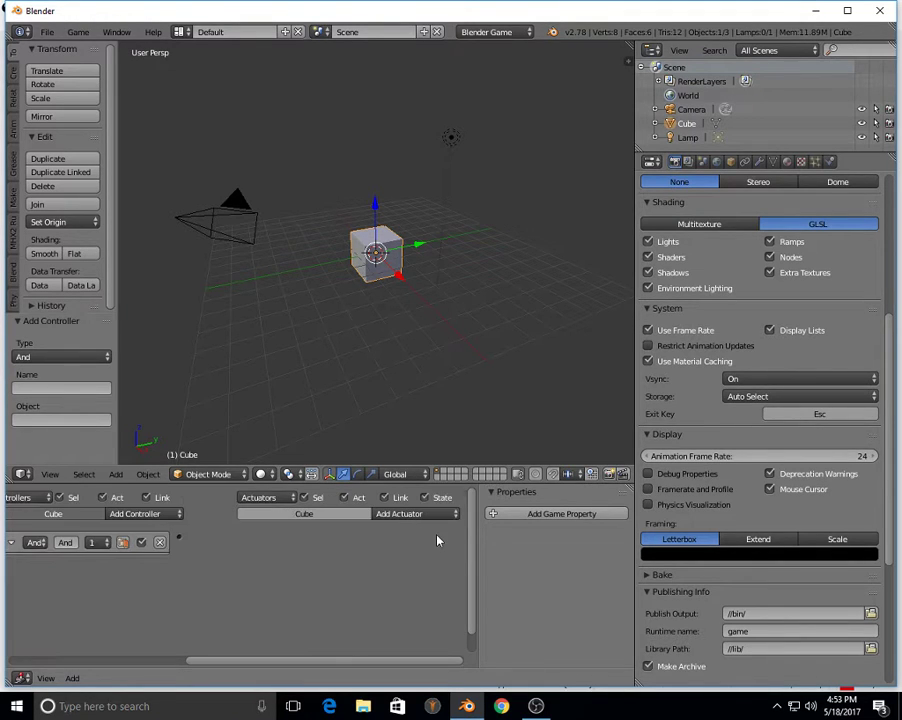
pyautogui.click(410, 514)
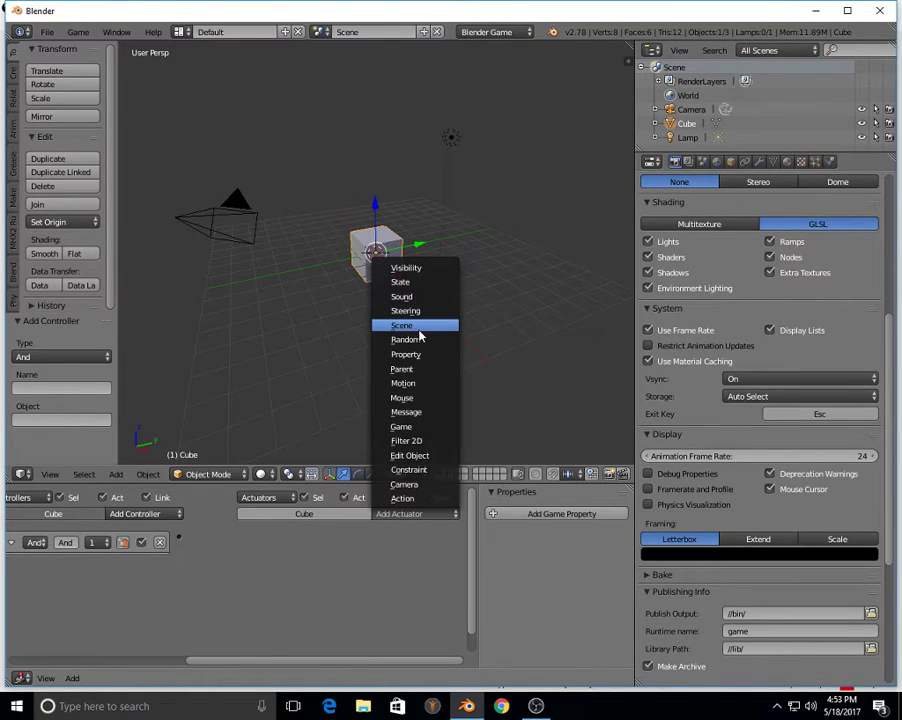
pyautogui.click(430, 456)
pyautogui.click(436, 566)
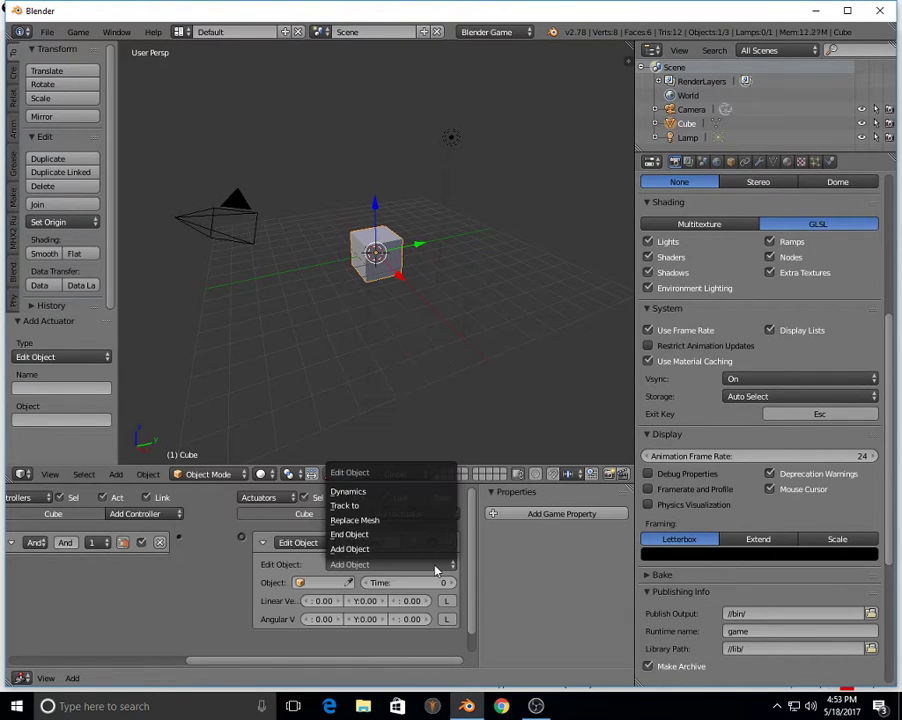
pyautogui.click(349, 534)
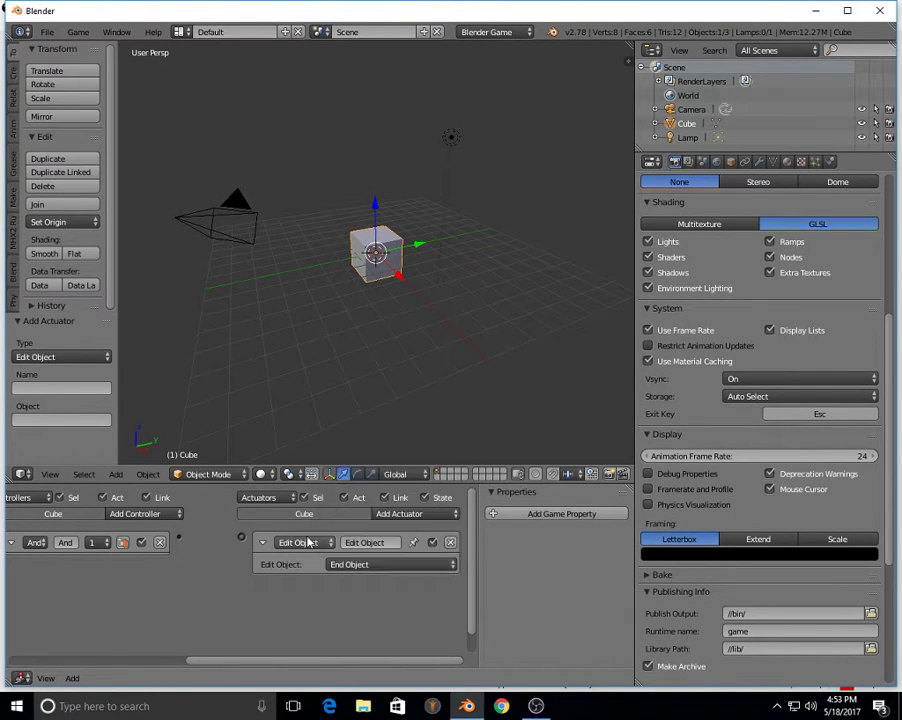
pyautogui.moveTo(241, 537); pyautogui.dragTo(175, 543)
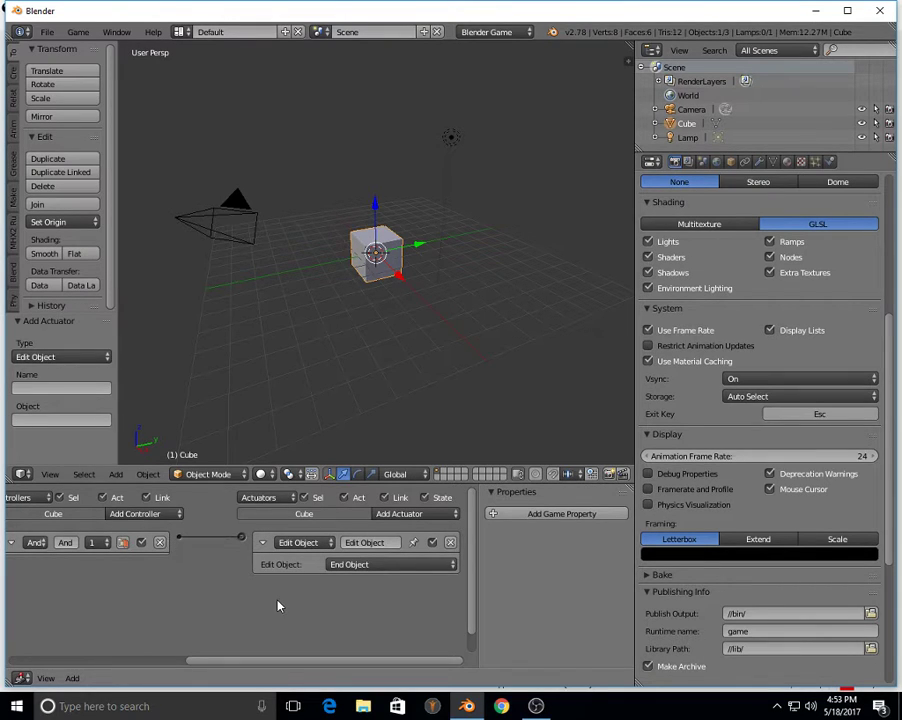
# - Run the game engine to test removing the cube with the mouse, and stop the game
pyautogui.click(78, 32)
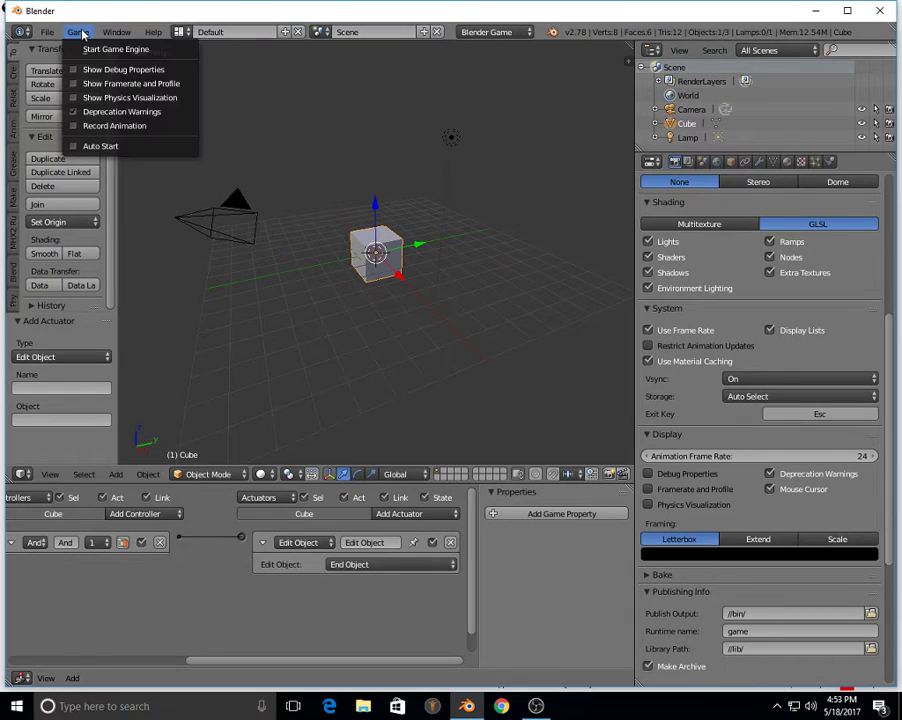
pyautogui.click(115, 49)
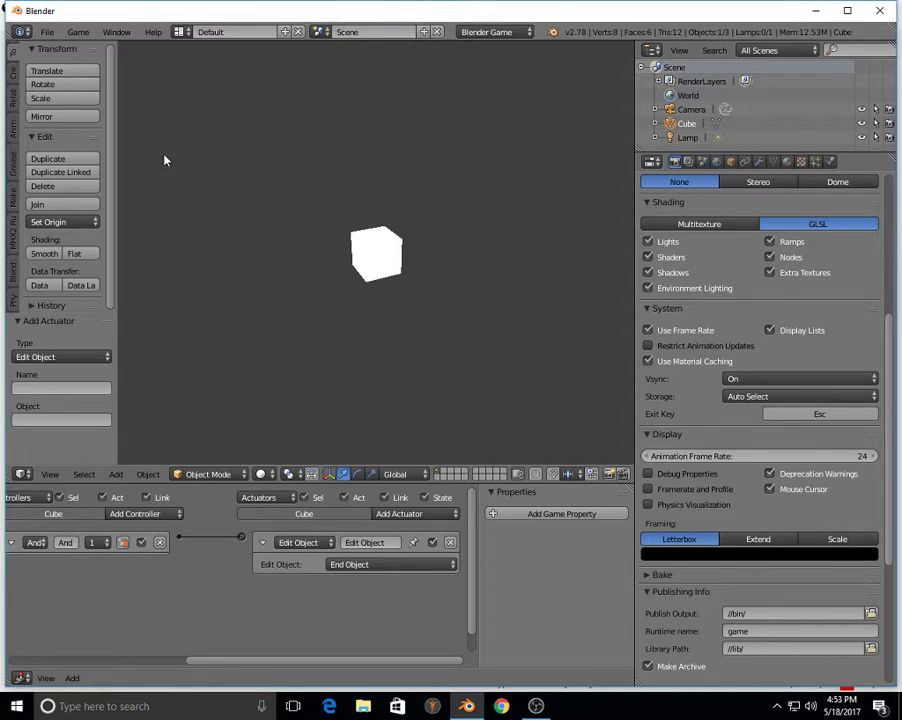
pyautogui.click(533, 402)
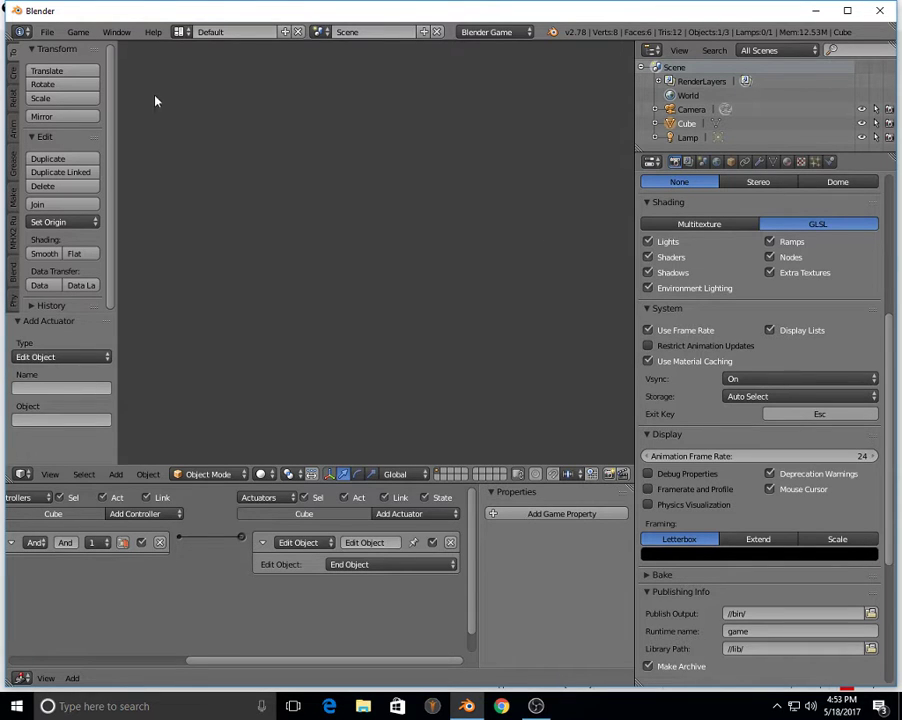
pyautogui.press('Escape')
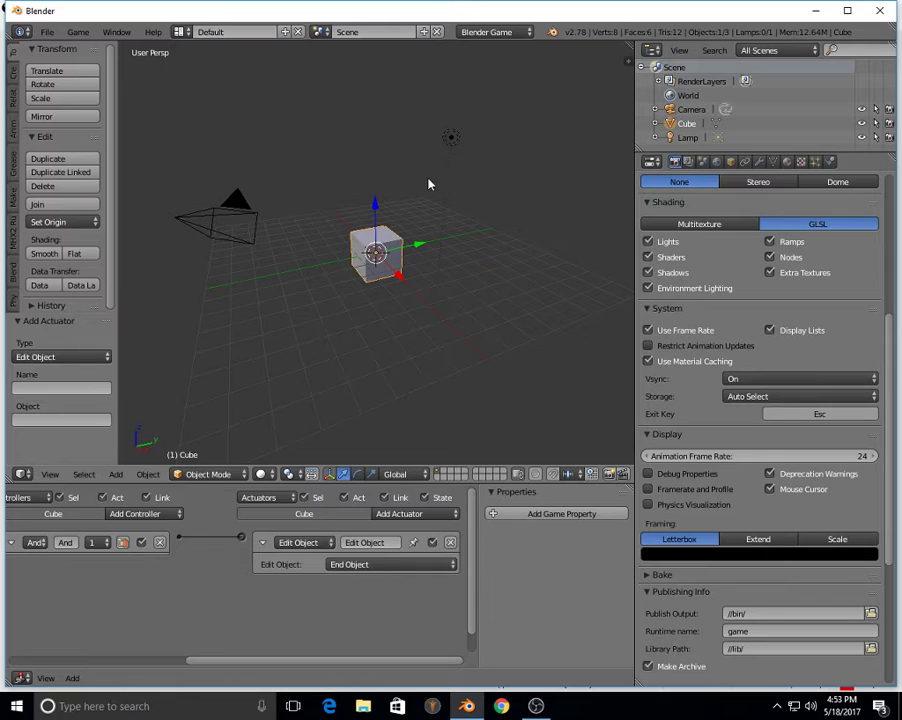
# - Raise the cube about 1.13 units along the Z axis
pyautogui.moveTo(428, 190); pyautogui.dragTo(409, 197, button='middle')
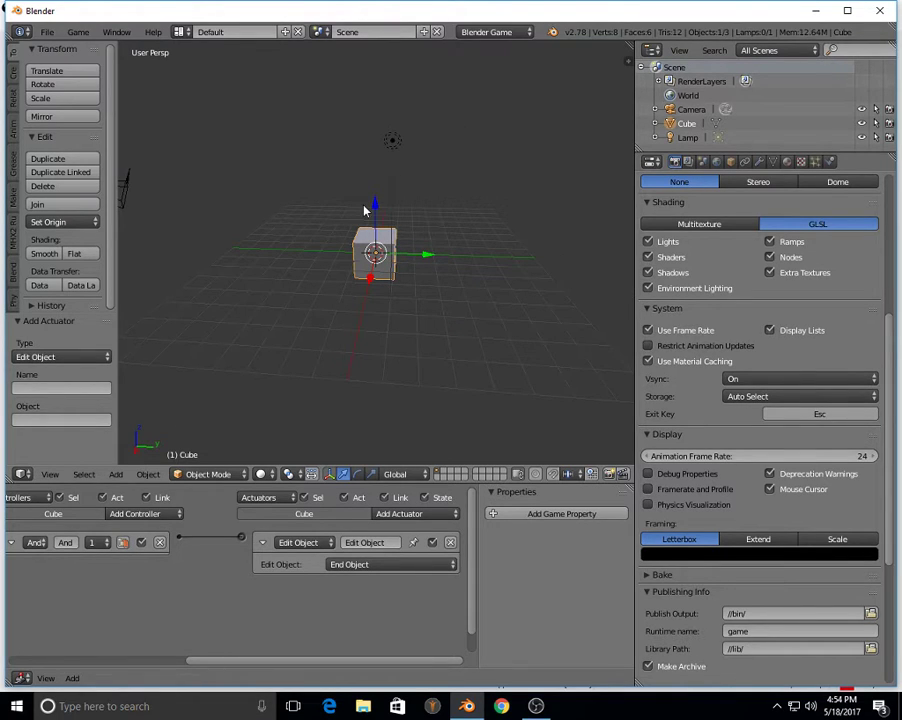
pyautogui.moveTo(366, 211); pyautogui.dragTo(436, 206, button='middle')
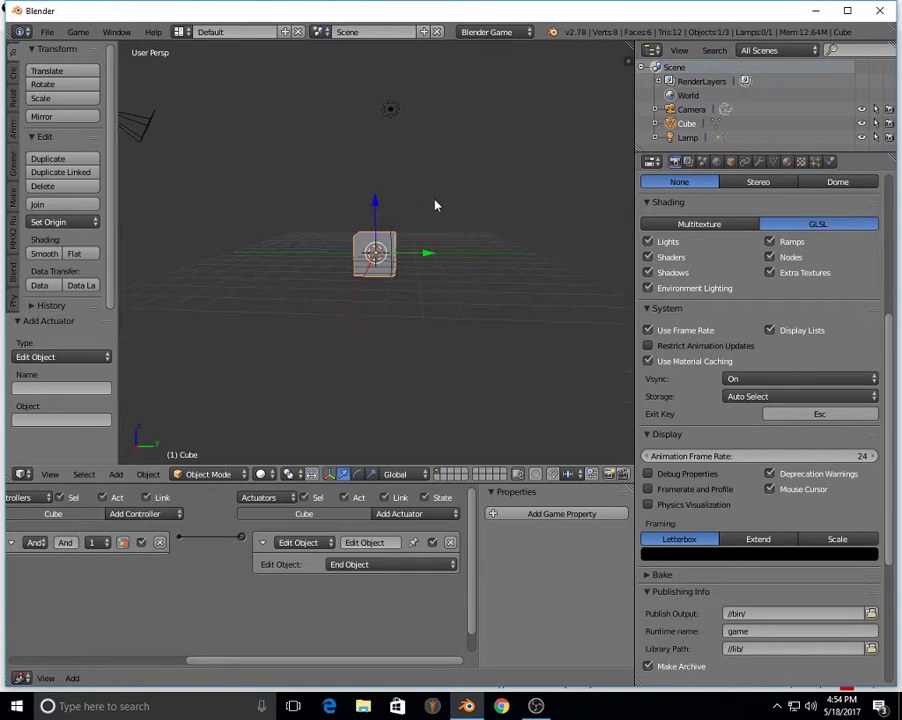
pyautogui.moveTo(375, 208); pyautogui.dragTo(376, 188)
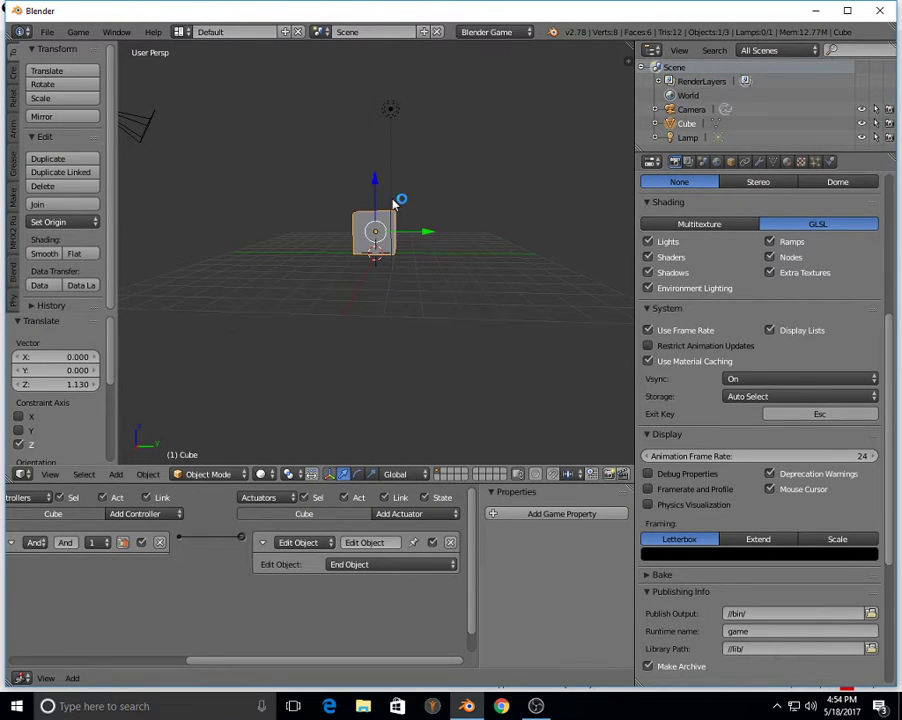
pyautogui.hotkey('shift', 'a')
pyautogui.moveTo(395, 201)
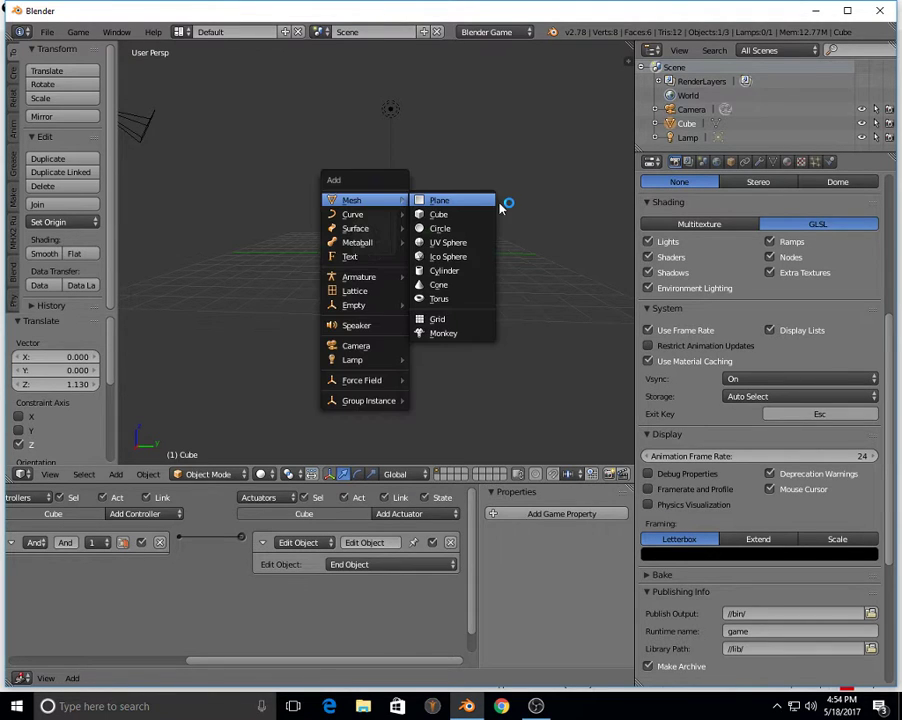
pyautogui.press('Escape')
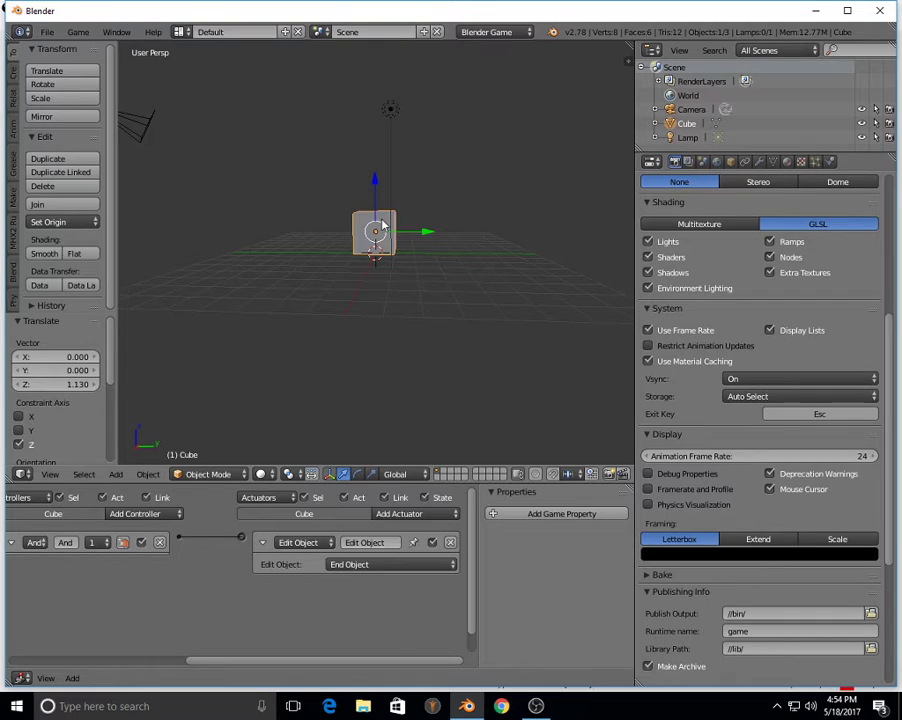
# - Stack two duplicates of the cube above it, moving them up the Z axis by about 2.09 and 2.01 units in turn
pyautogui.hotkey('shift', 'd')
pyautogui.press('z')
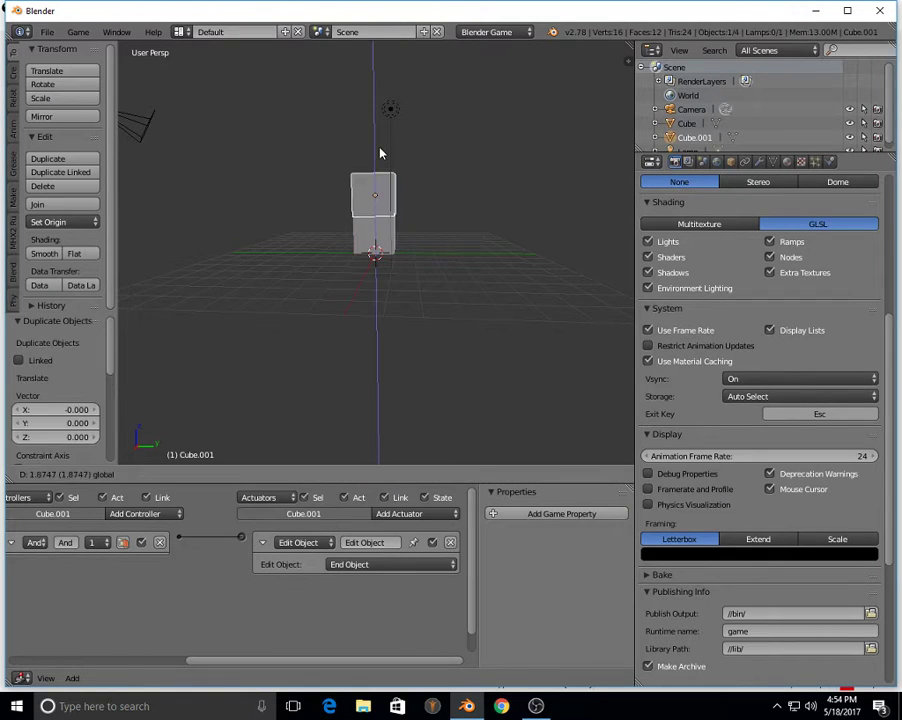
pyautogui.click(438, 220)
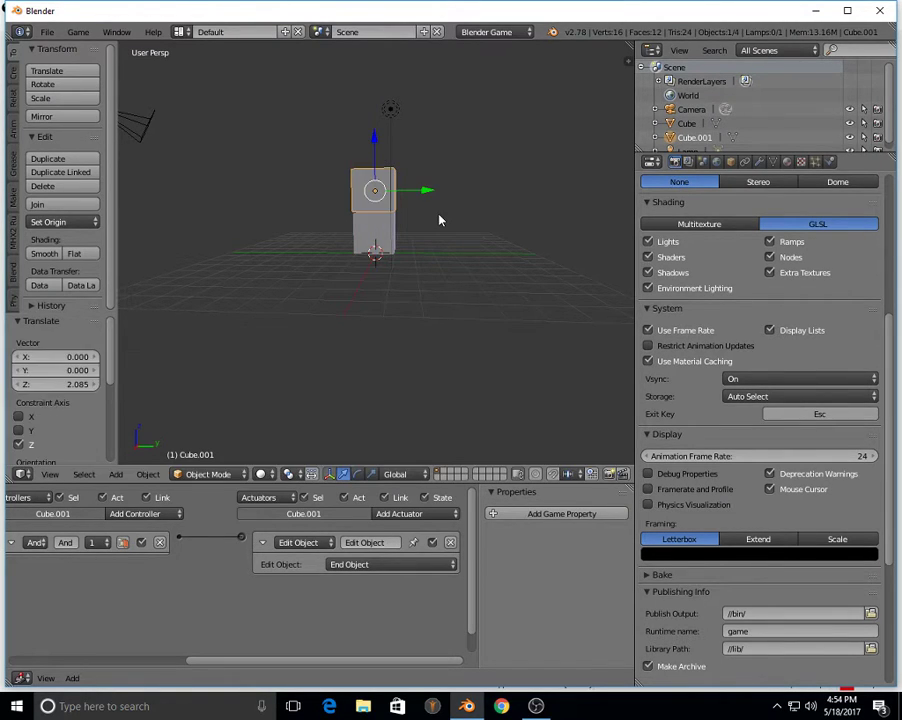
pyautogui.hotkey('shift', 'd')
pyautogui.rightClick(380, 143)
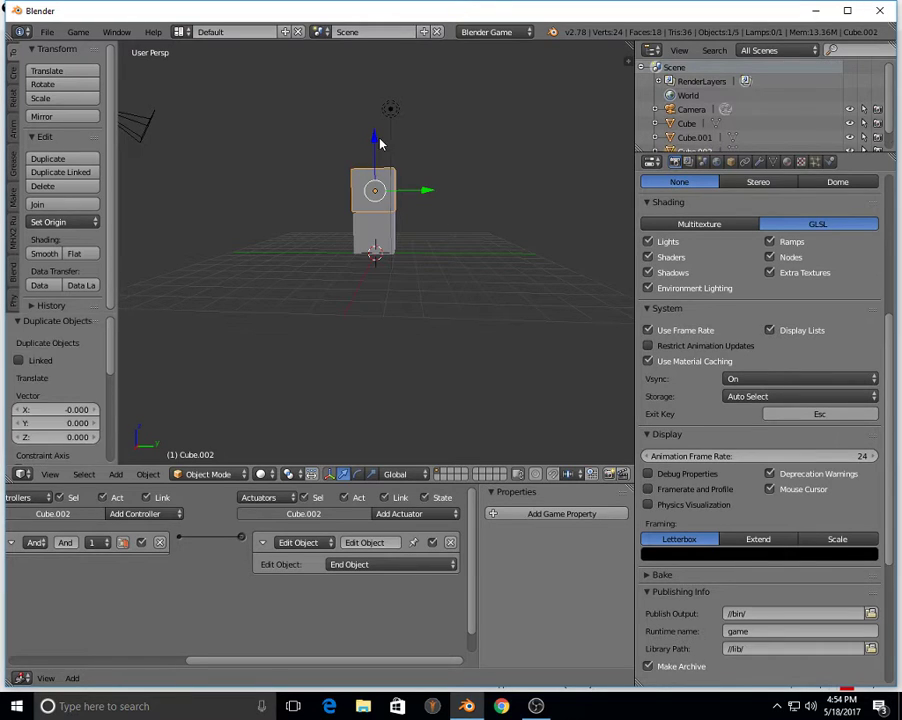
pyautogui.moveTo(380, 143); pyautogui.dragTo(380, 97)
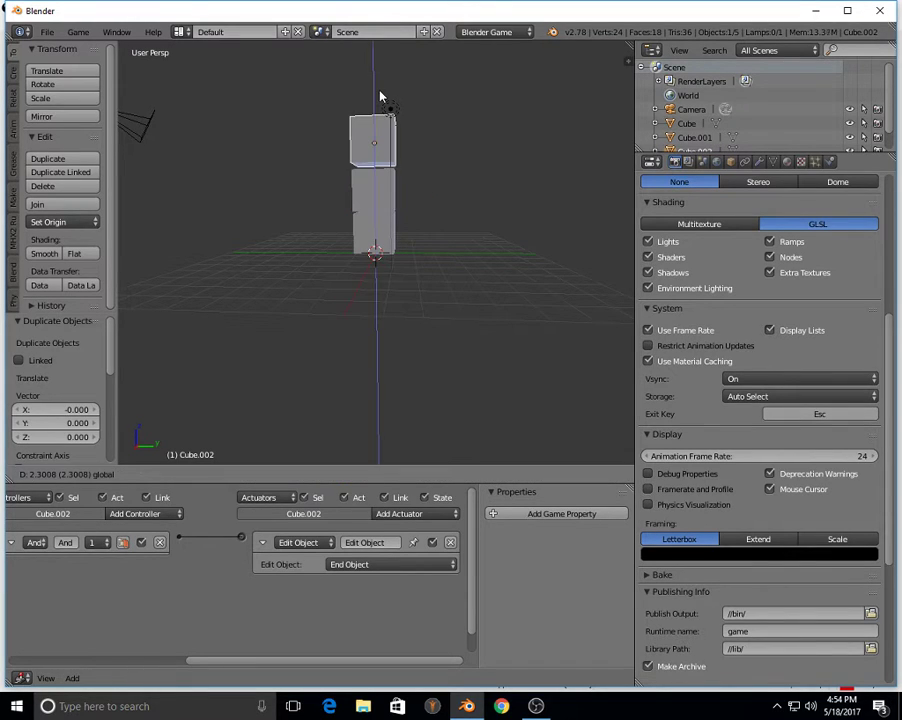
pyautogui.click(381, 103)
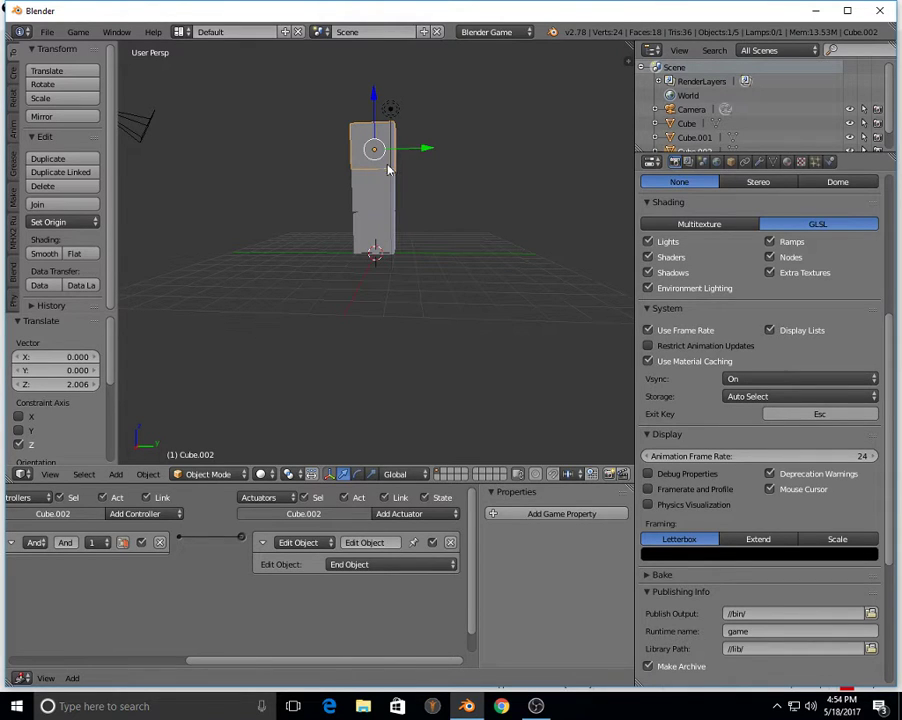
# - Select all three stacked cubes and duplicate the column about 1.96 units along the Y axis
pyautogui.click(388, 162)
pyautogui.keyDown('shift'); pyautogui.rightClick(378, 197); pyautogui.keyUp('shift')
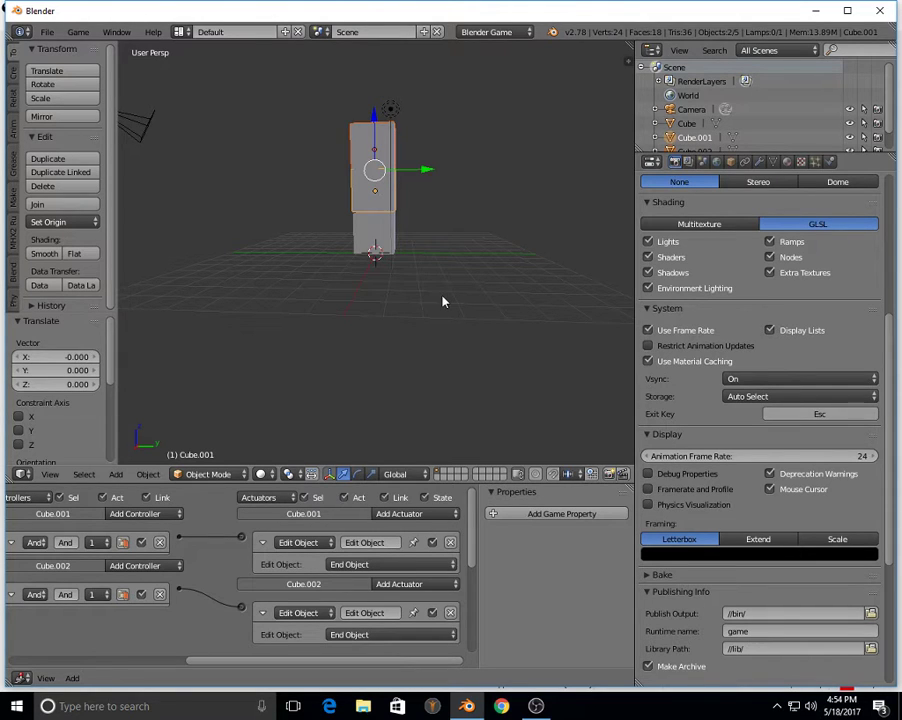
pyautogui.keyDown('shift'); pyautogui.rightClick(410, 196); pyautogui.keyUp('shift')
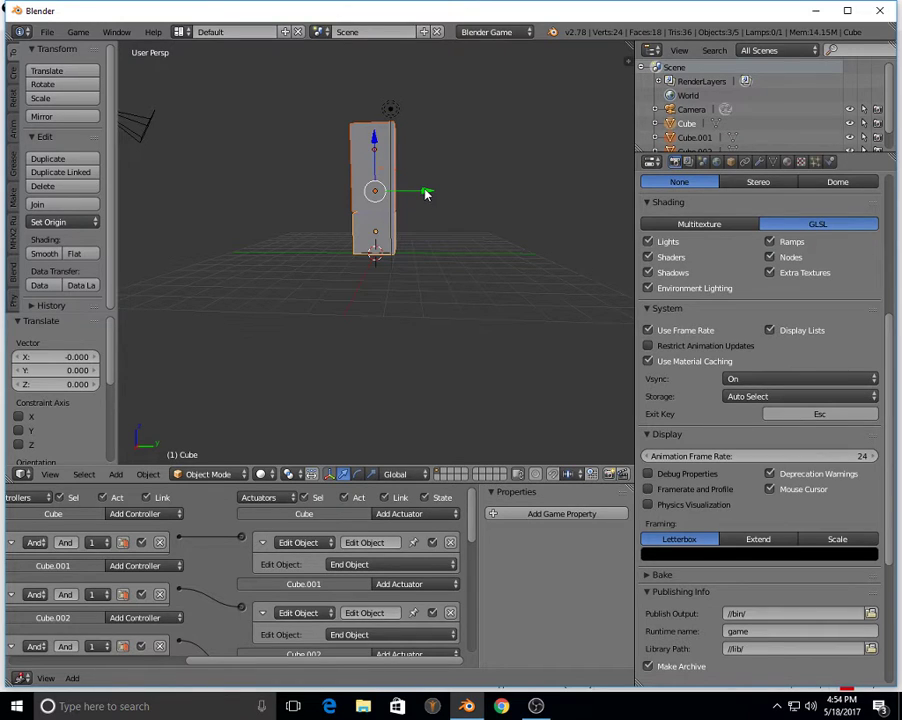
pyautogui.hotkey('shift', 'd')
pyautogui.rightClick(426, 194)
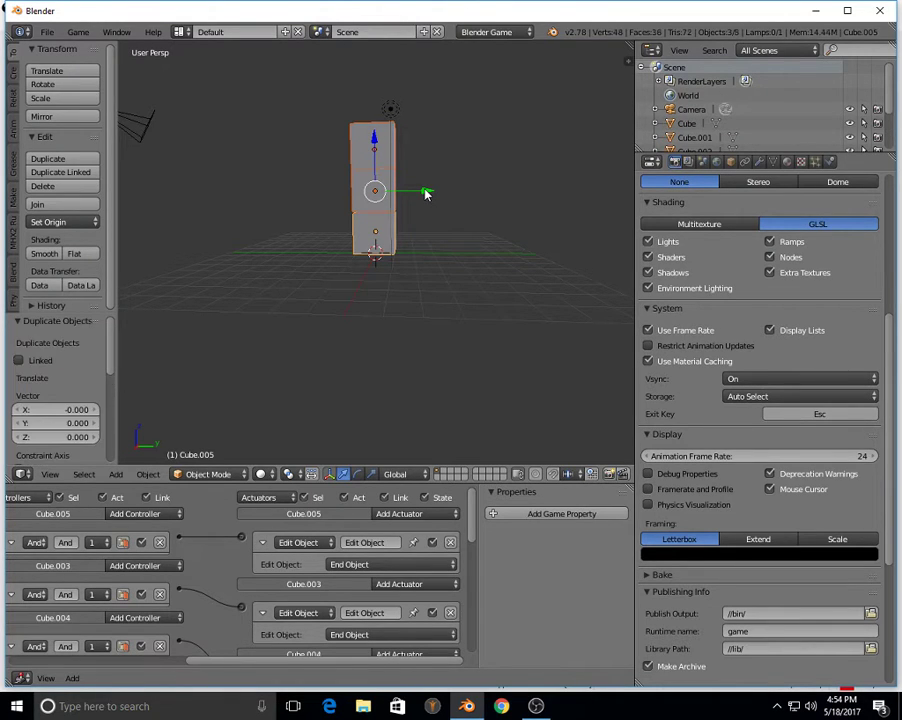
pyautogui.moveTo(427, 194); pyautogui.dragTo(468, 206)
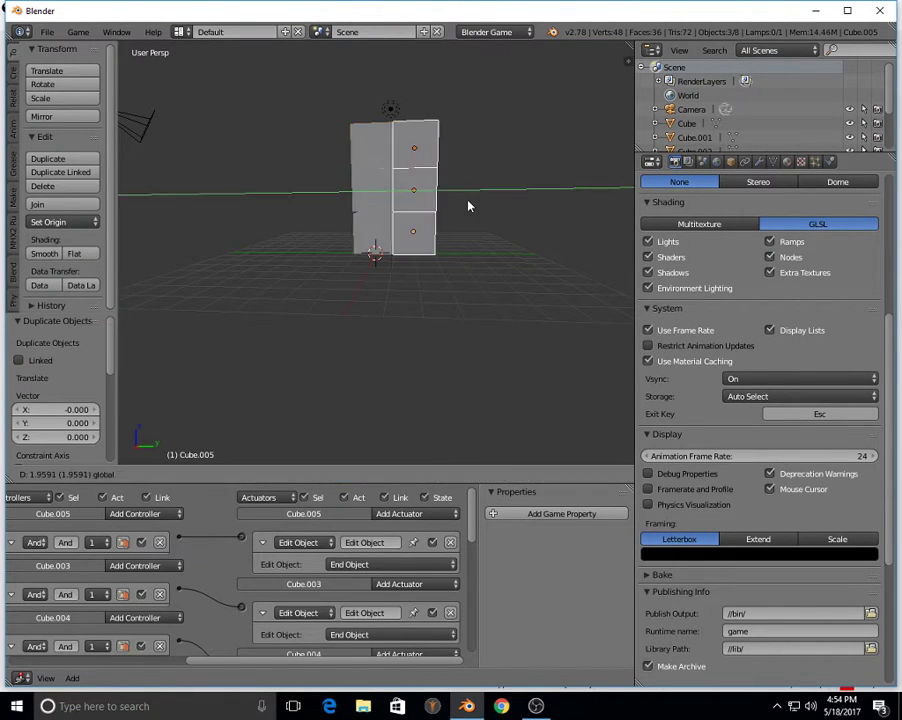
pyautogui.click(469, 207)
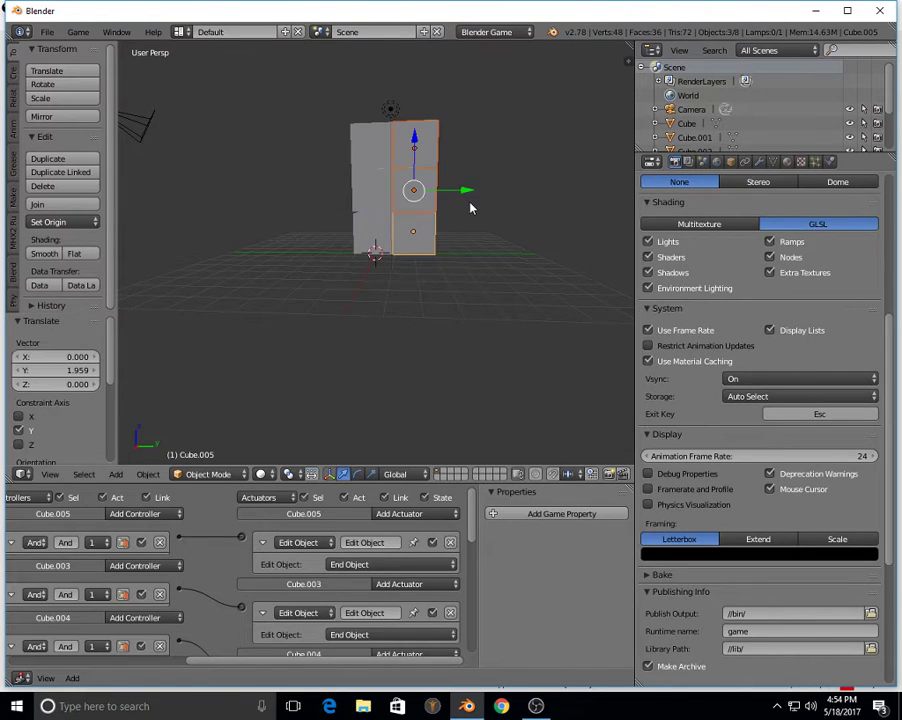
# - Duplicate the second column about 2.06 units along the Y axis to complete a three-by-three wall of cubes
pyautogui.hotkey('shift', 'd')
pyautogui.press('y')
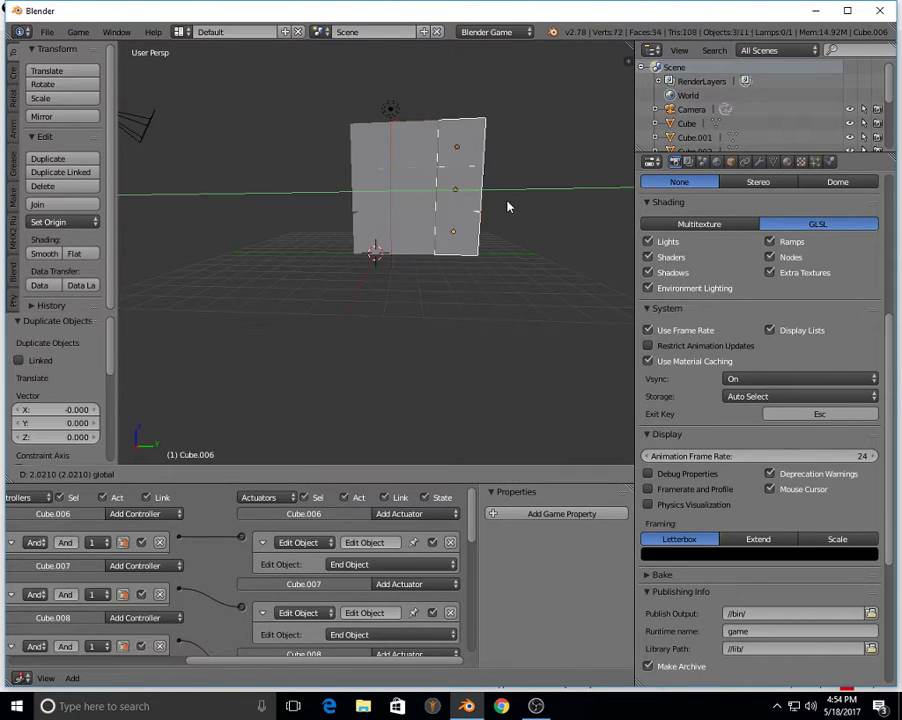
pyautogui.click(508, 208)
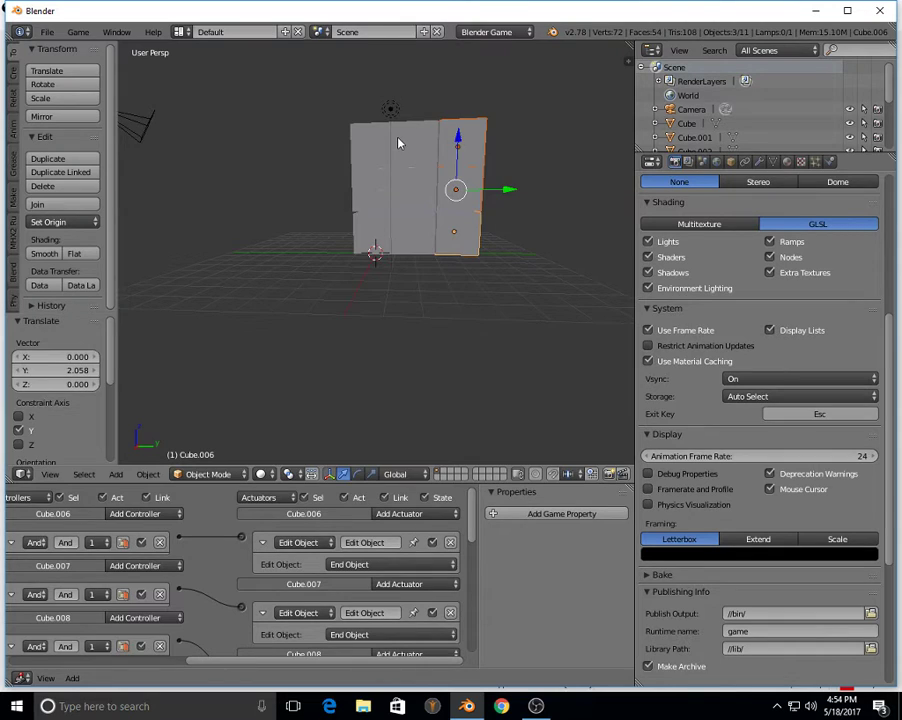
# - Check the logic bricks on individual wall cubes, run the game engine to test removing the cubes, and stop the game
pyautogui.rightClick(377, 190)
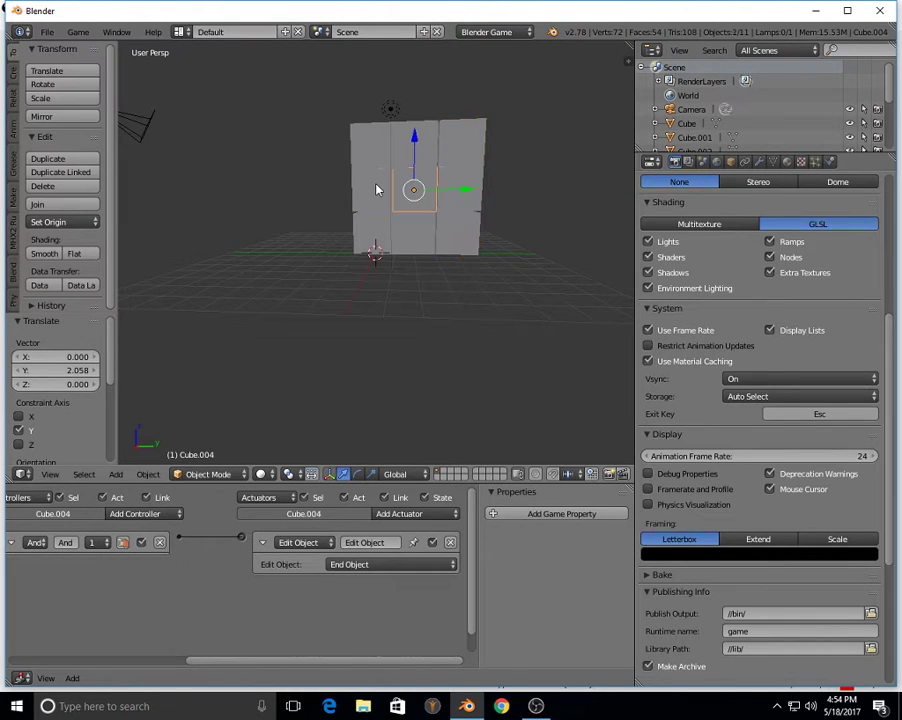
pyautogui.rightClick(373, 226)
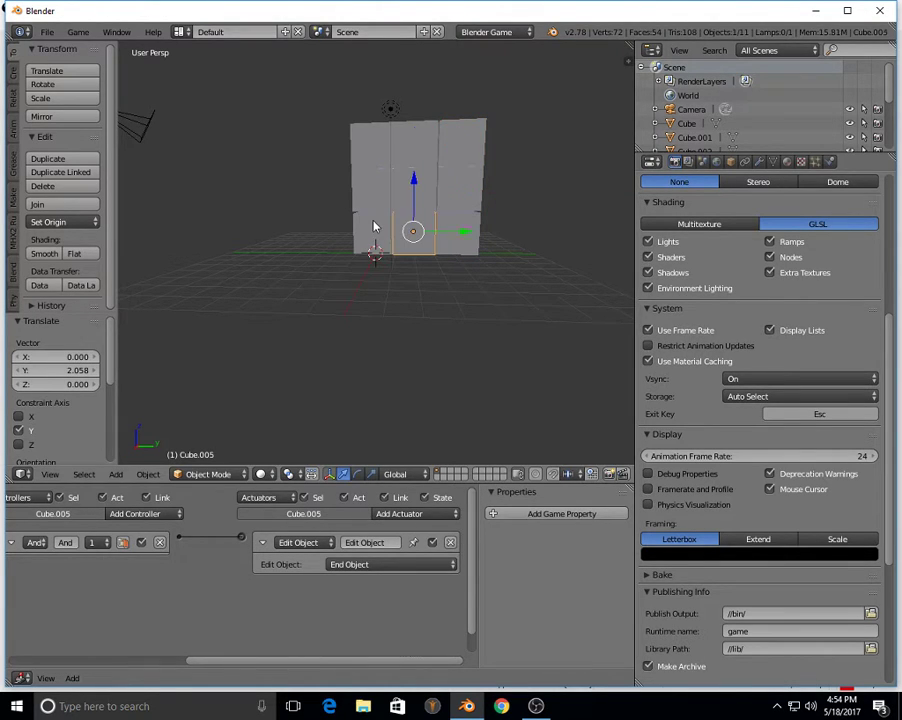
pyautogui.rightClick(460, 142)
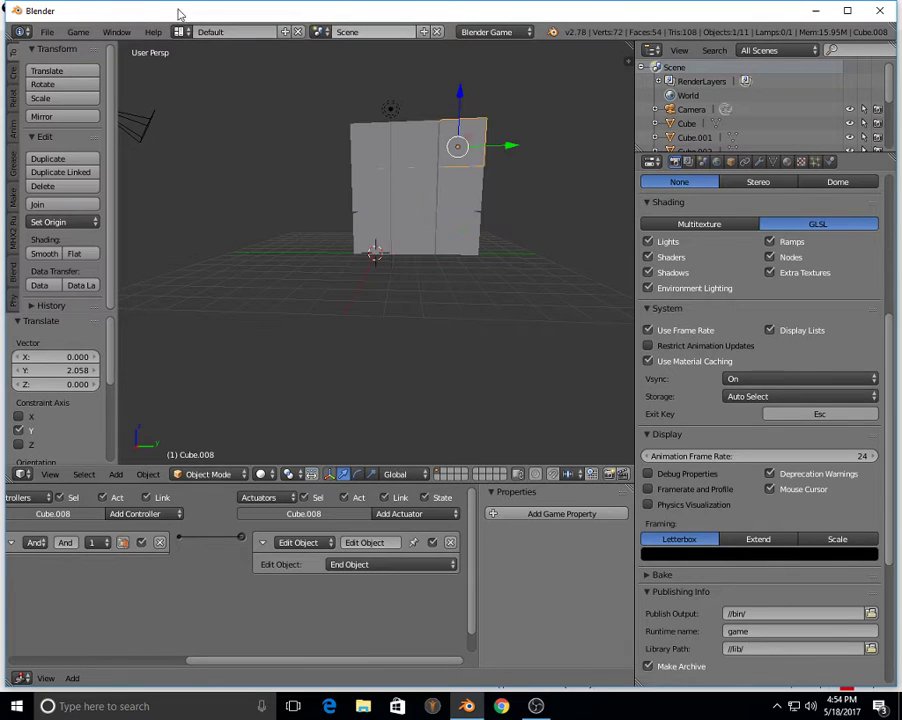
pyautogui.click(78, 32)
pyautogui.click(110, 47)
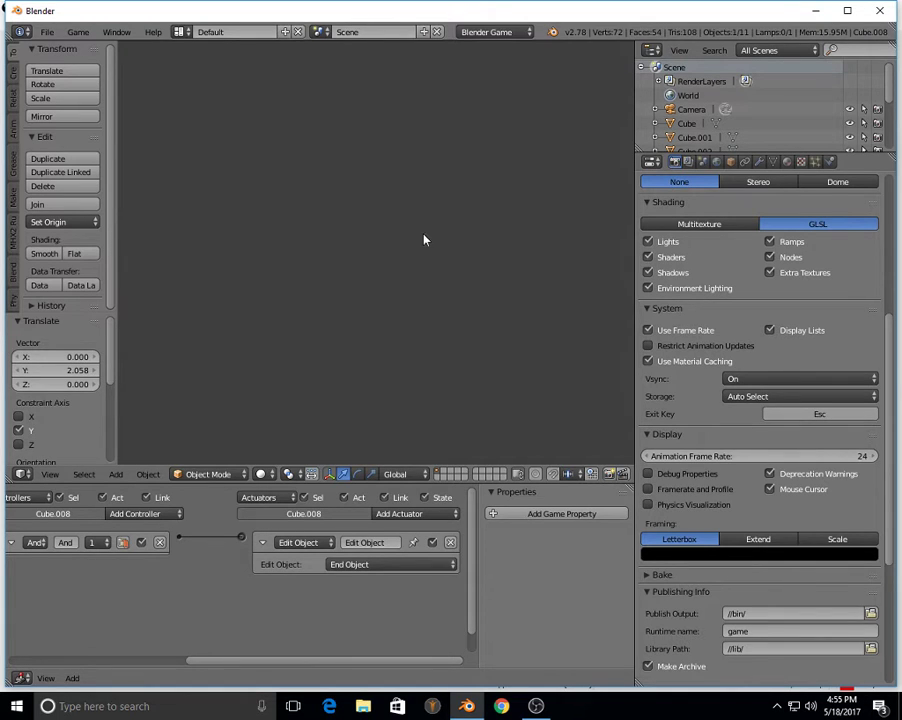
pyautogui.press('Escape')
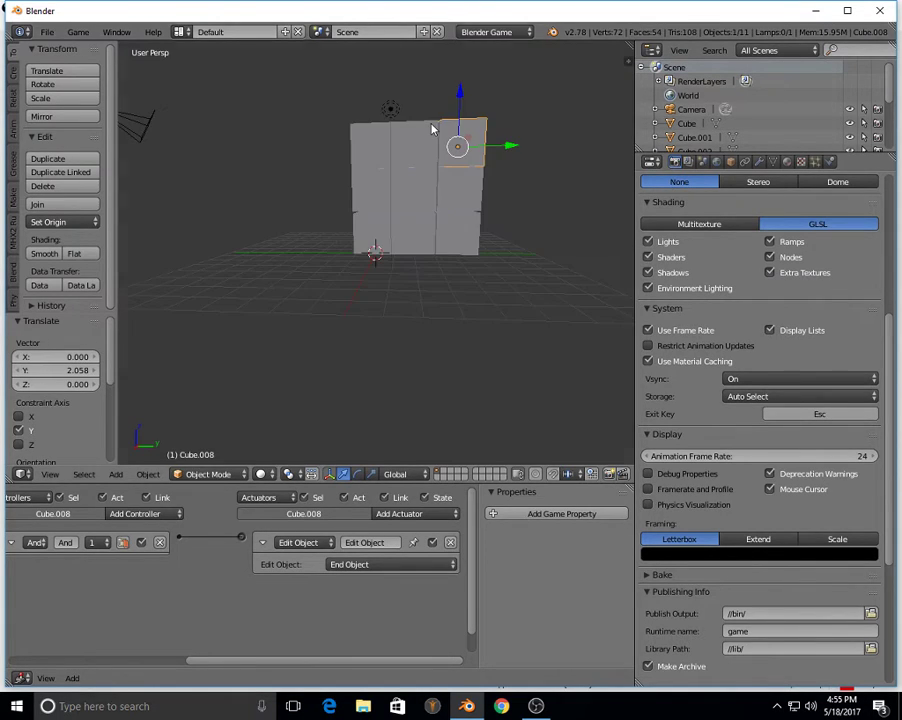
# - Add a plane mesh and move it about -2.66 units along the X axis, behind the cube wall
pyautogui.moveTo(432, 128); pyautogui.dragTo(468, 110, button='middle')
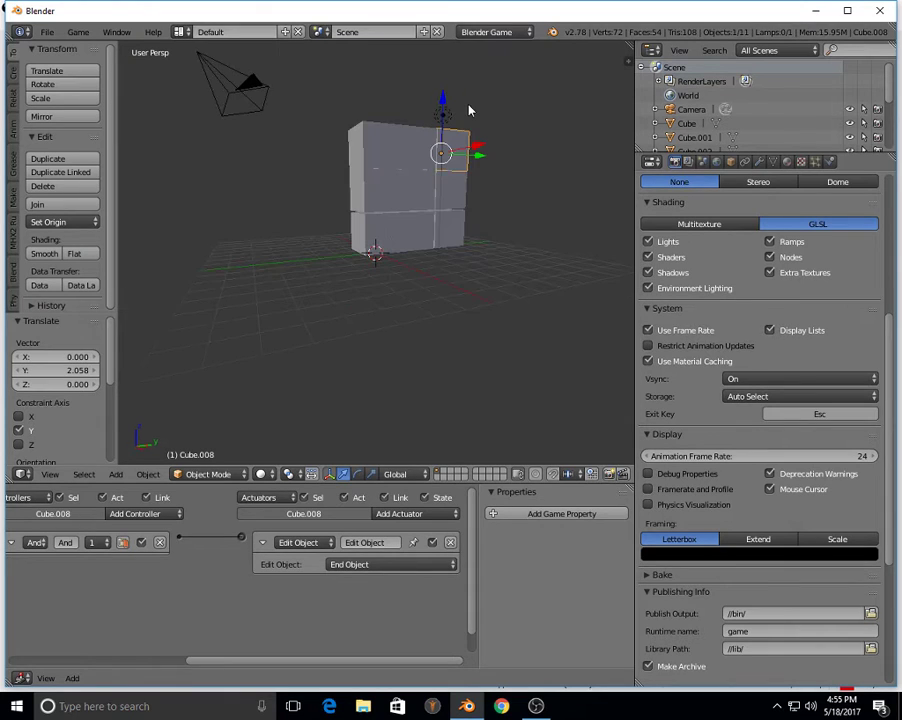
pyautogui.moveTo(469, 110); pyautogui.dragTo(407, 186, button='middle')
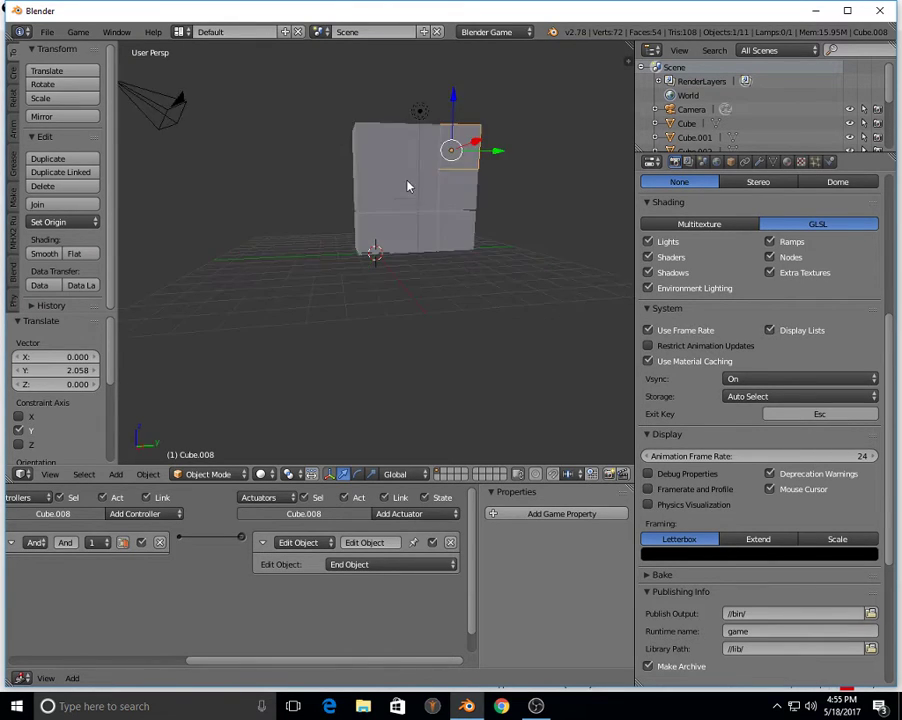
pyautogui.hotkey('shift', 'a')
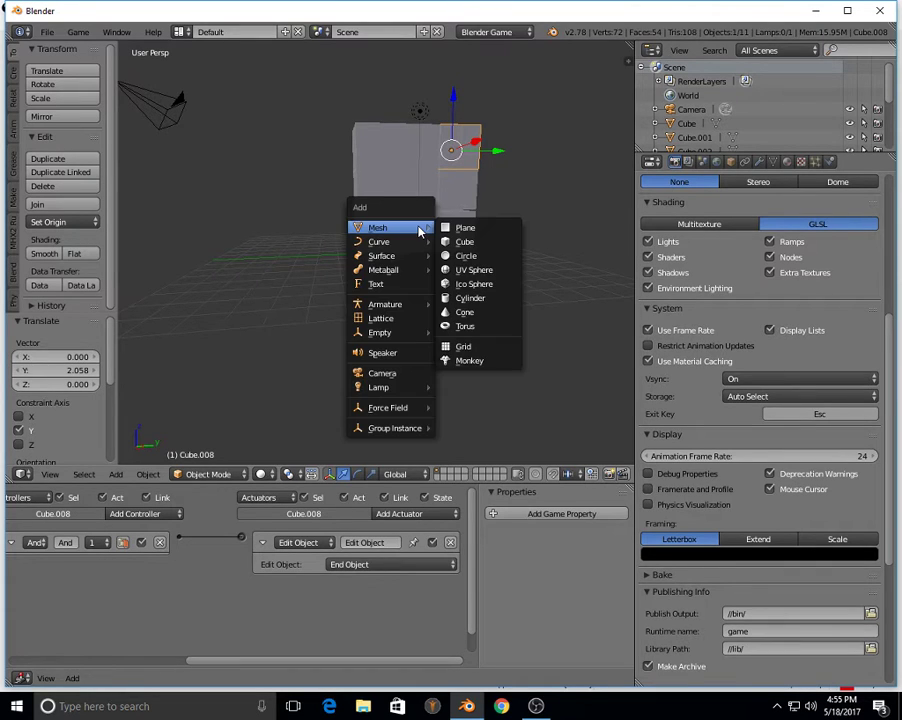
pyautogui.click(457, 228)
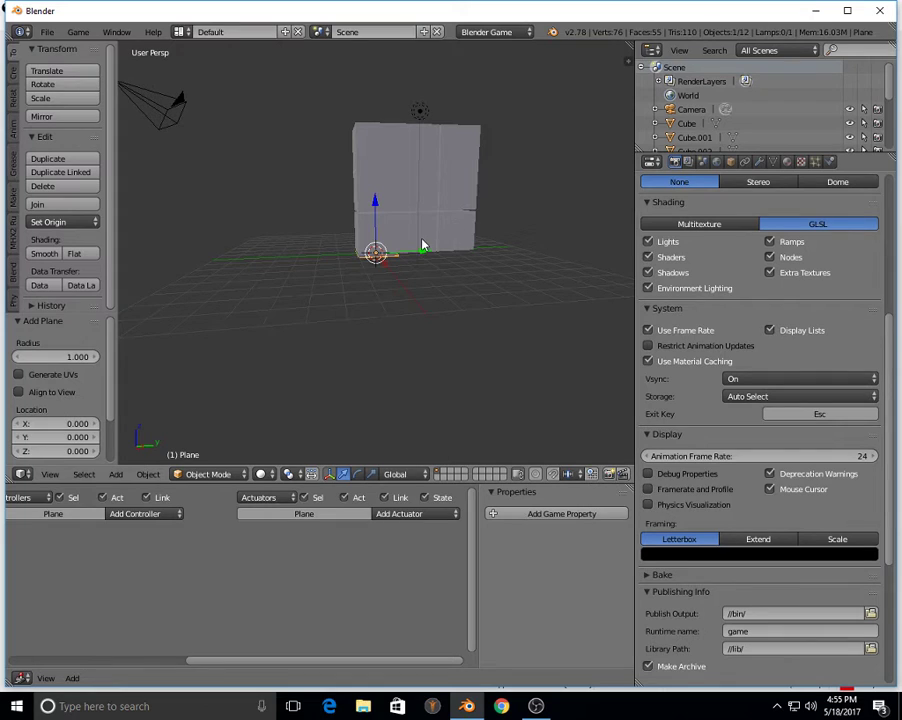
pyautogui.press('g')
pyautogui.press('x')
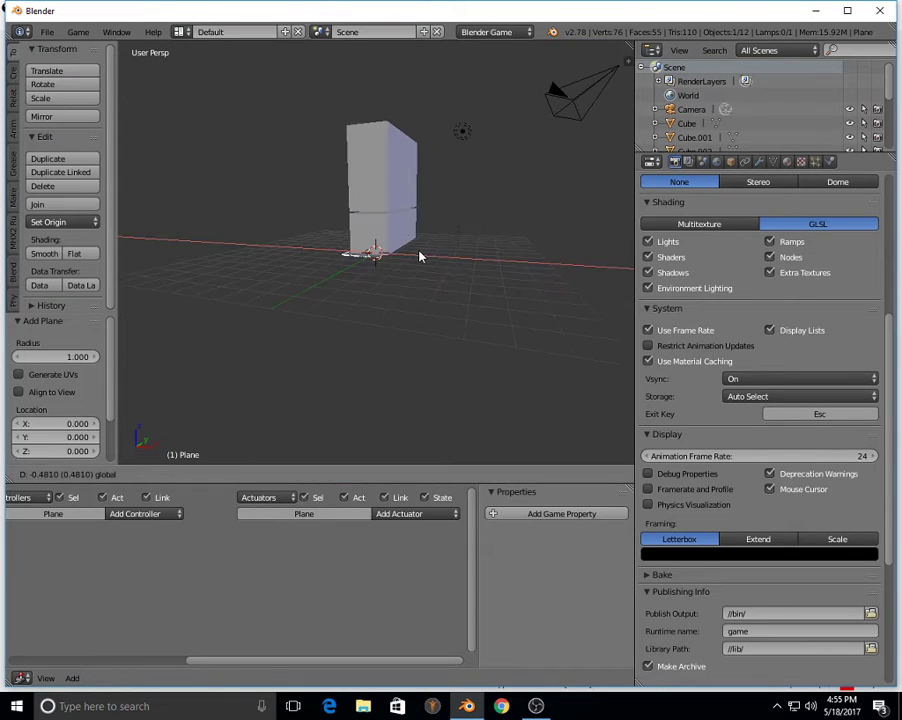
pyautogui.click(409, 271)
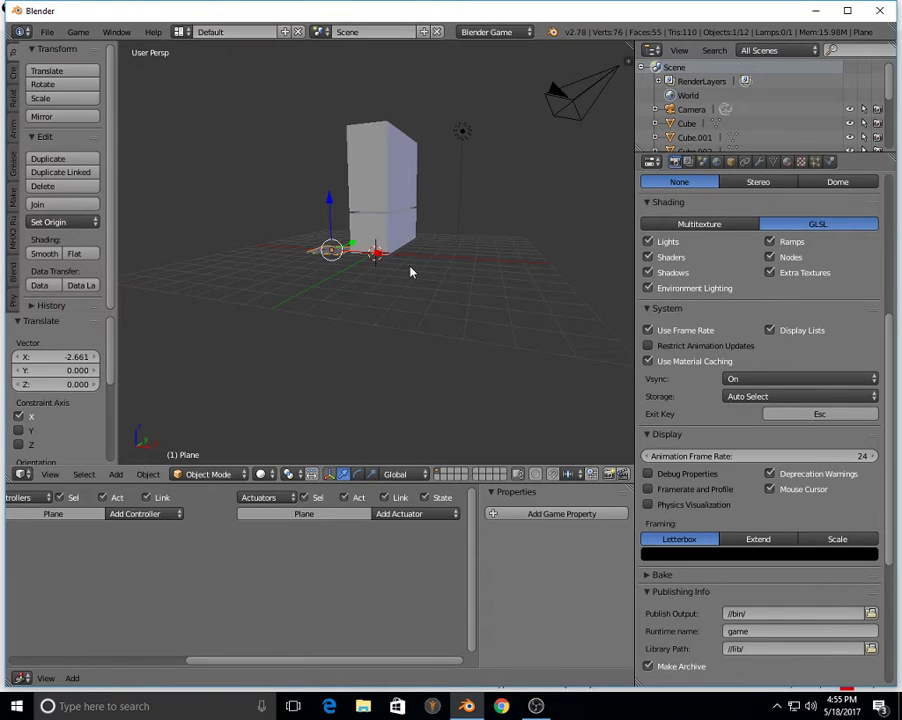
# - Rotate the plane 90° around the global Y axis so it stands upright
pyautogui.press('r')
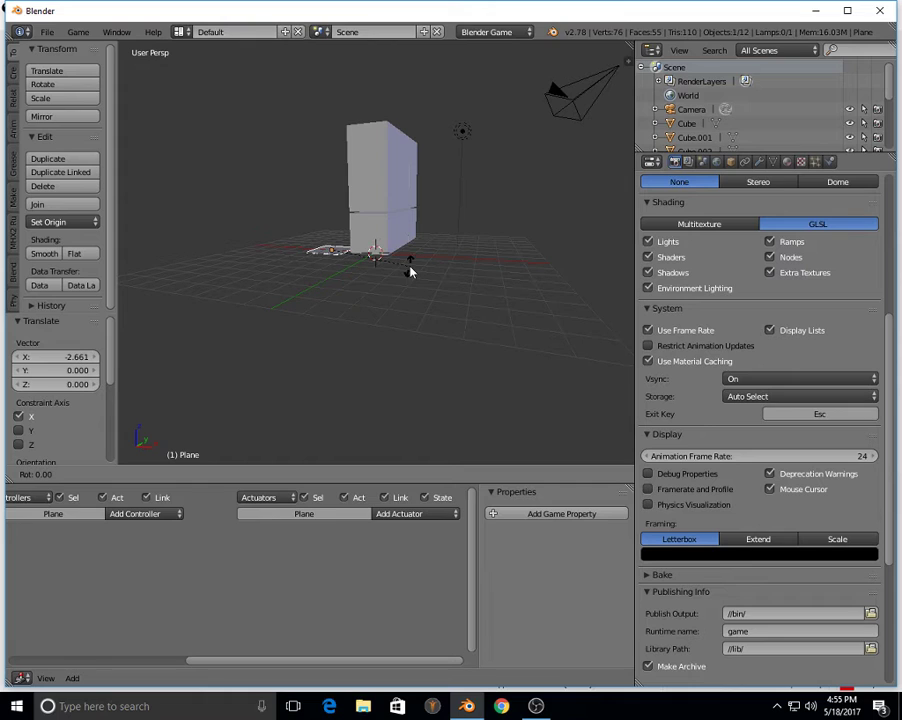
pyautogui.press('x')
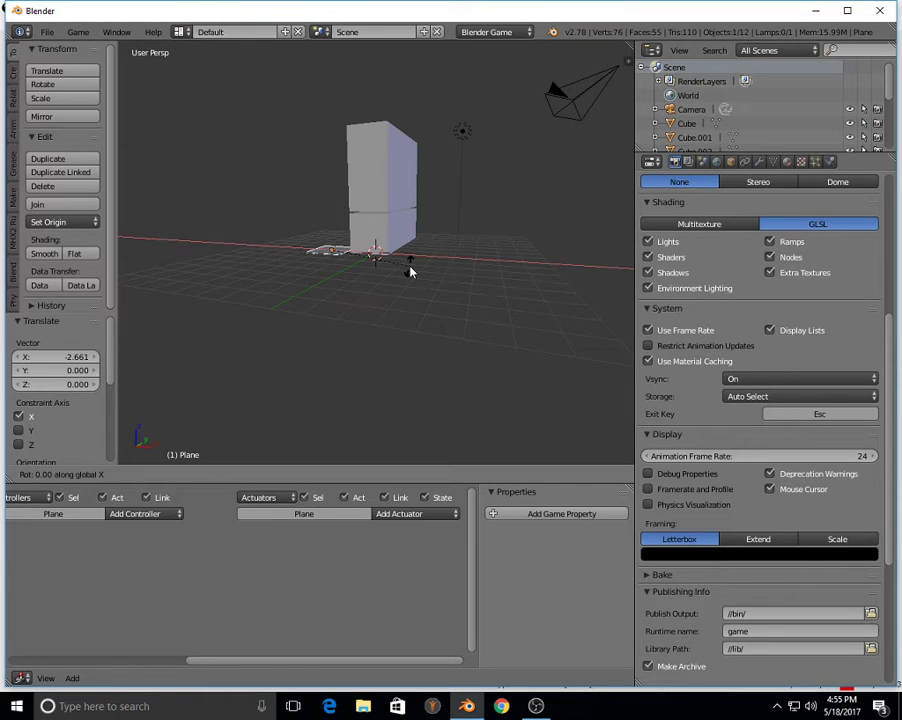
pyautogui.press('y')
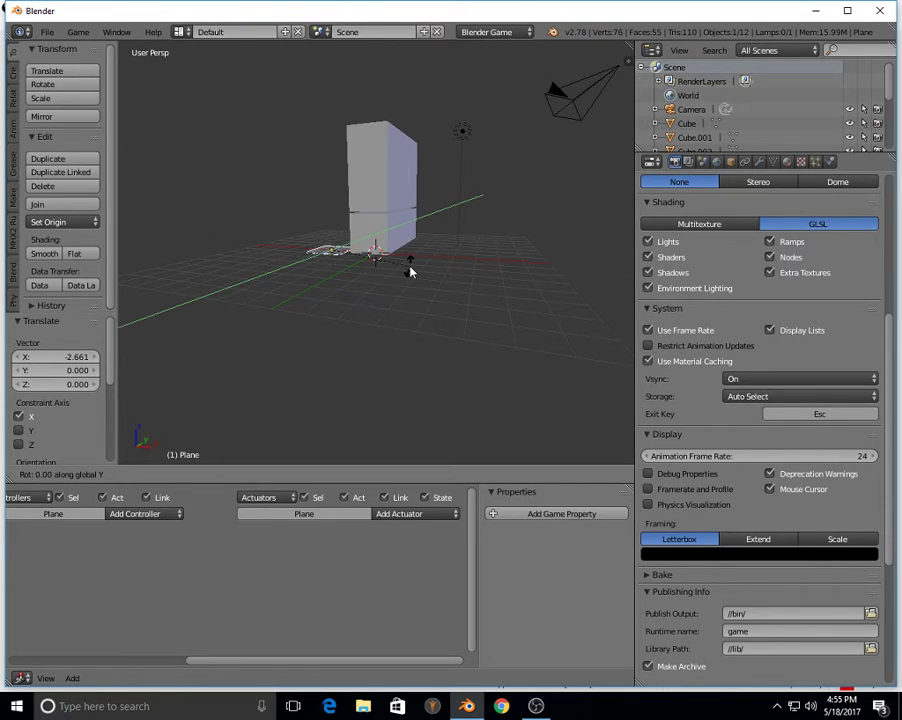
pyautogui.write('9')
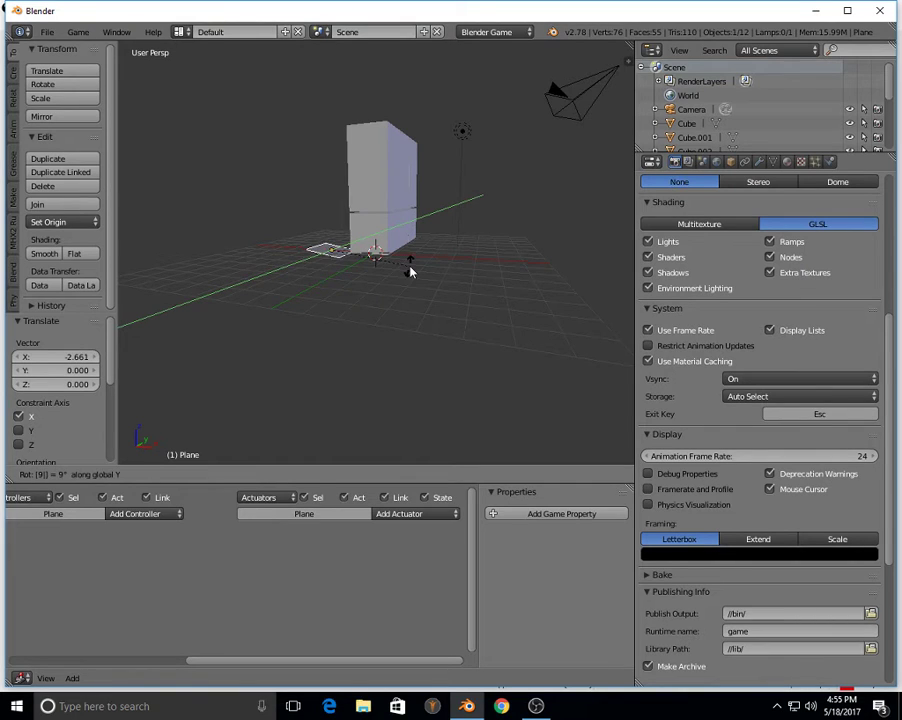
pyautogui.write('0')
pyautogui.press('Return')
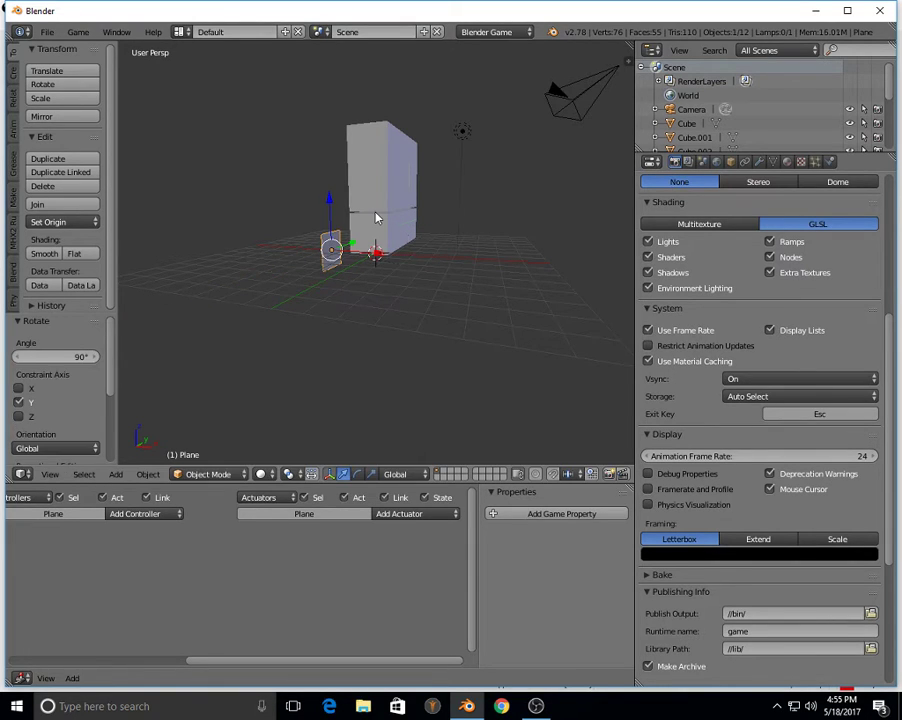
# - Move the plane about 0.81 units along the Y axis and scale it up by a factor of about 4.2
pyautogui.moveTo(377, 218); pyautogui.dragTo(300, 221, button='middle')
pyautogui.moveTo(398, 246); pyautogui.dragTo(414, 245)
pyautogui.moveTo(490, 244); pyautogui.dragTo(371, 220, button='middle')
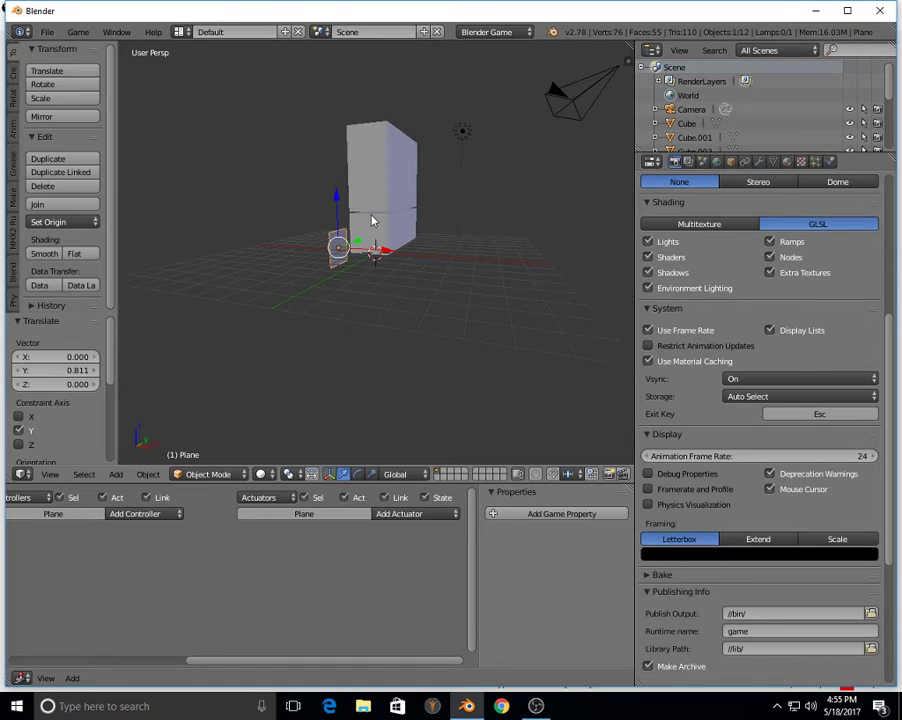
pyautogui.press('s')
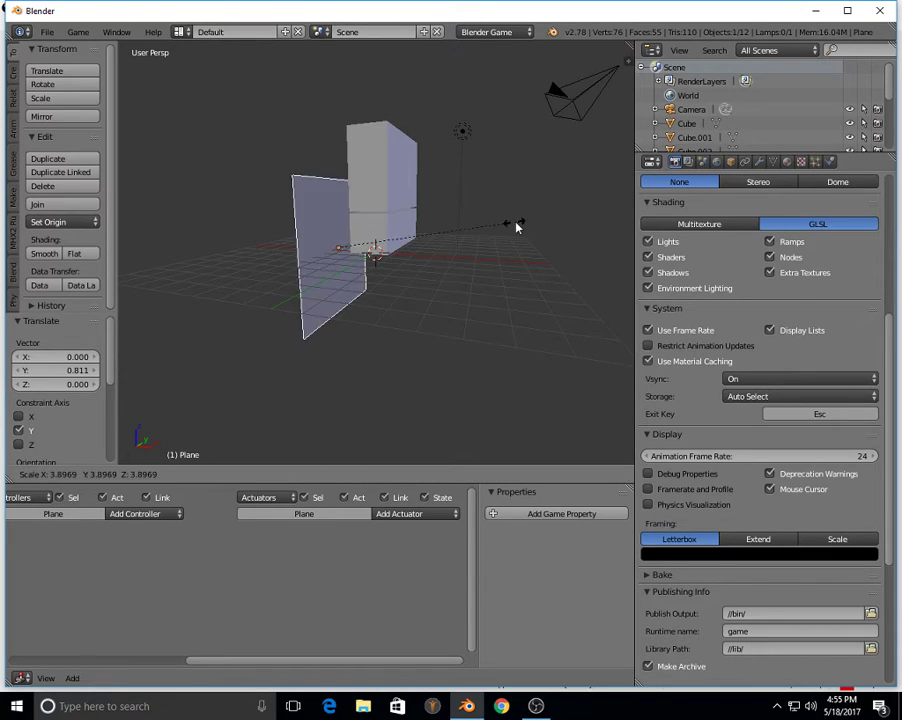
pyautogui.click(529, 226)
# - Raise the plane about 2.62 units along the Z axis and shift it about 2.22 units along the Y axis behind the wall
pyautogui.press('g')
pyautogui.press('z')
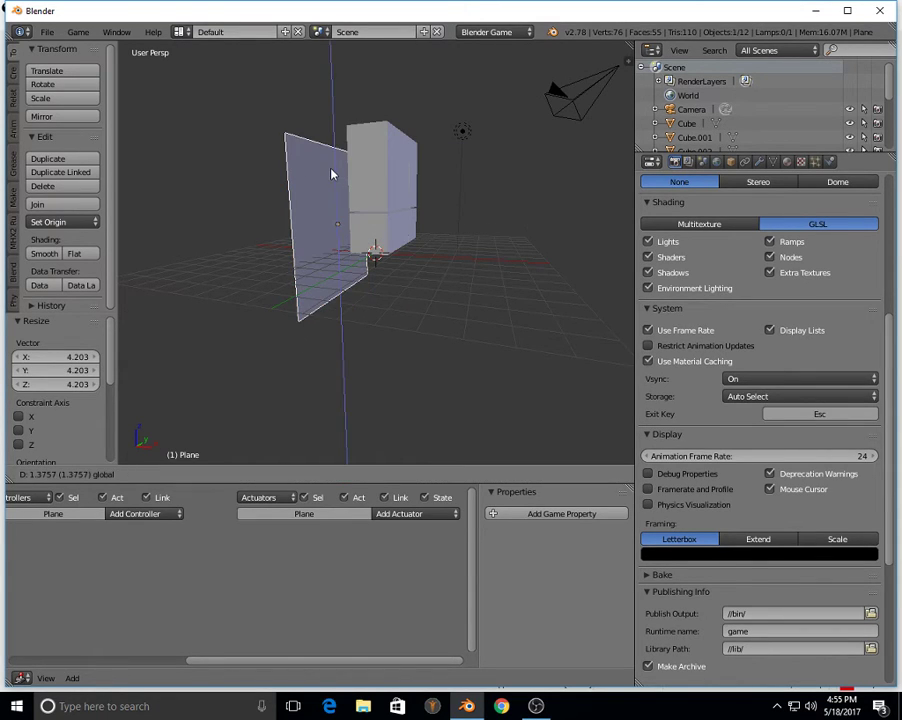
pyautogui.moveTo(331, 174); pyautogui.dragTo(332, 153)
pyautogui.moveTo(341, 168); pyautogui.dragTo(437, 197, button='middle')
pyautogui.press('g')
pyautogui.press('y')
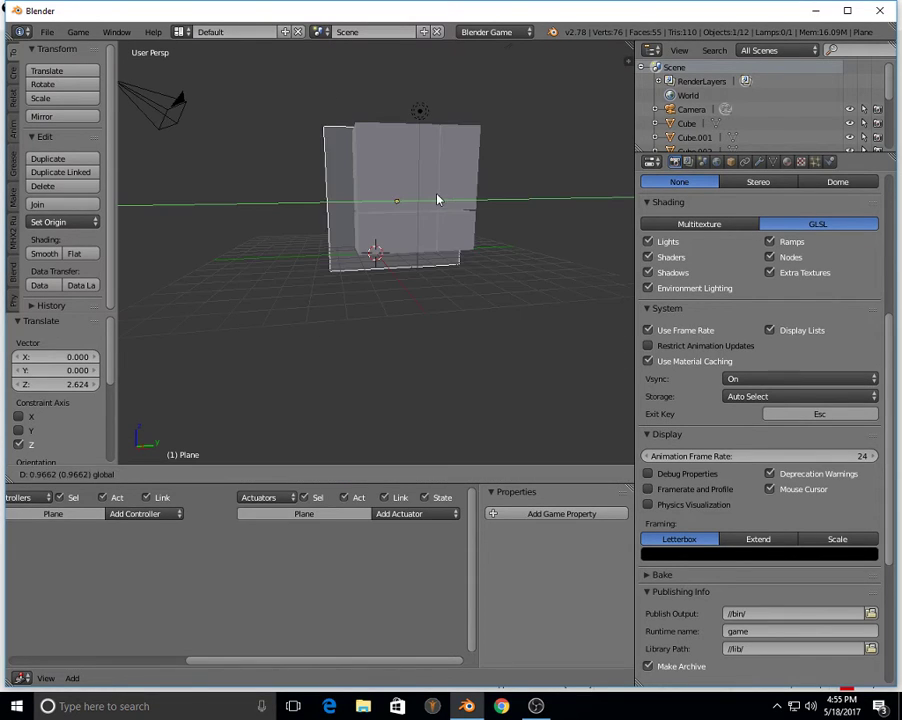
pyautogui.click(461, 206)
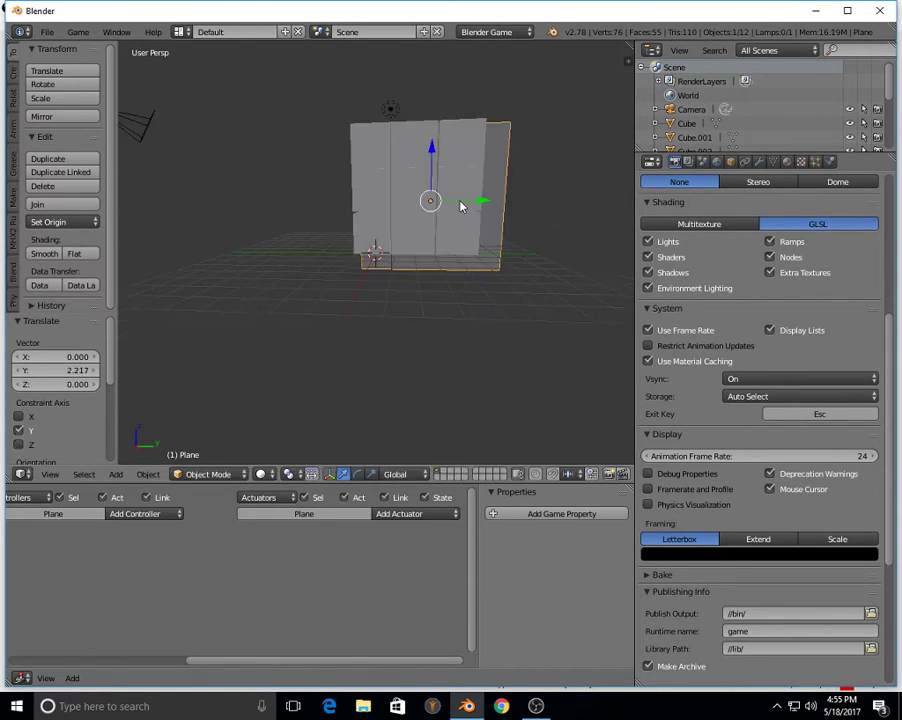
# - Align the plane behind the cube wall by moving it about -0.91 units in Y and 0.54 in Z and scaling it by about 0.914
pyautogui.press('g')
pyautogui.press('y')
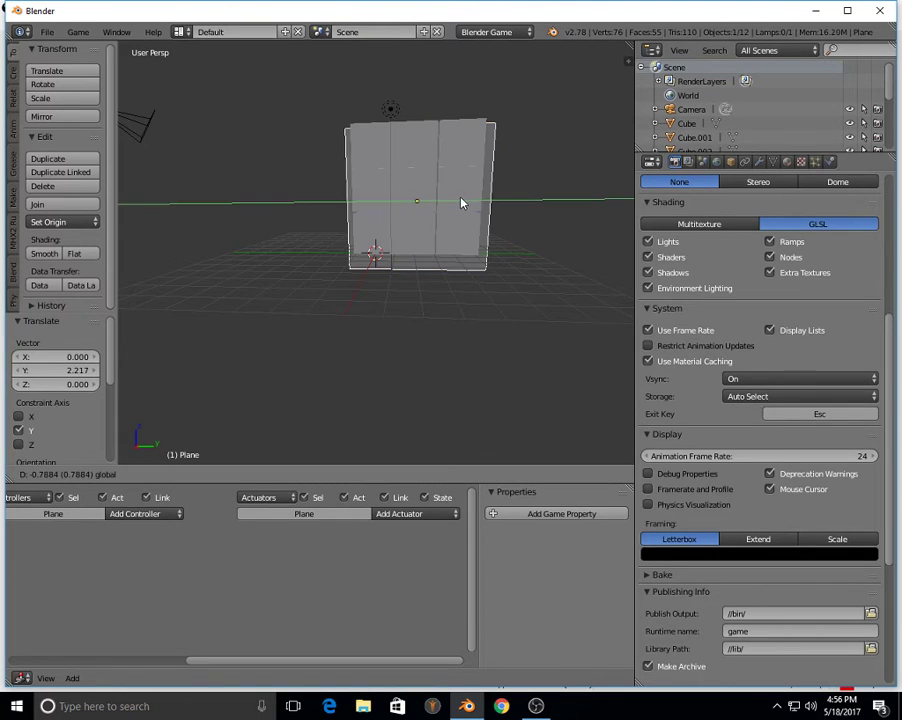
pyautogui.click(459, 203)
pyautogui.press('g')
pyautogui.press('z')
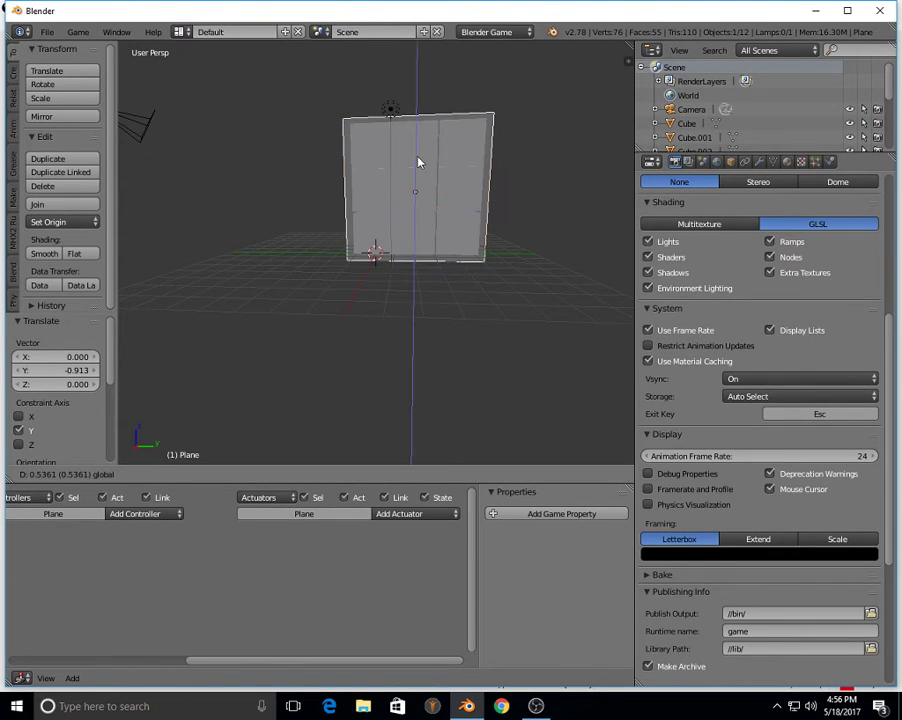
pyautogui.click(418, 163)
pyautogui.press('s')
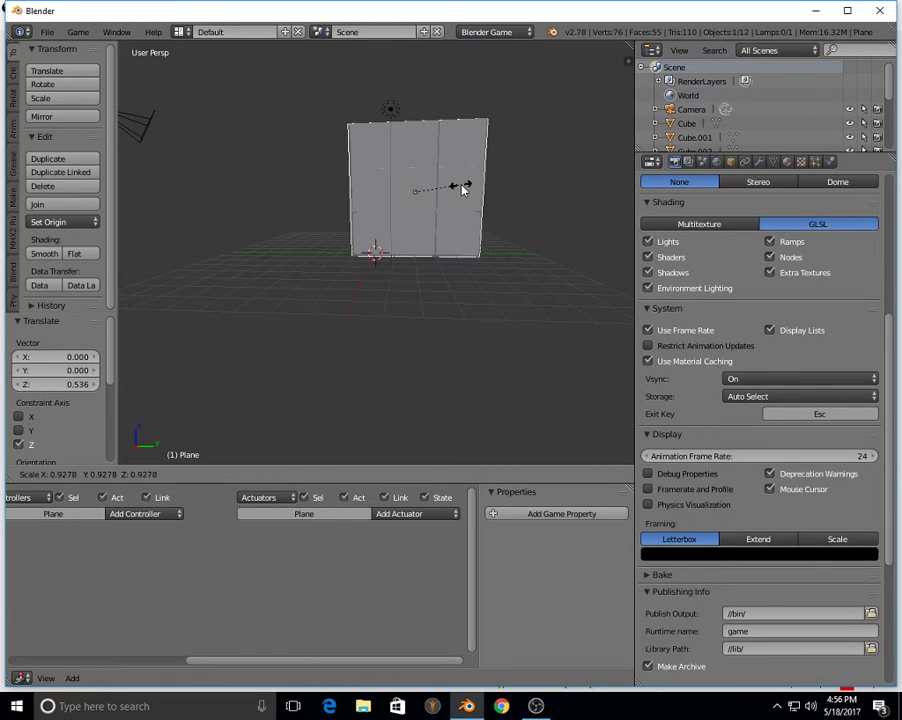
pyautogui.click(461, 189)
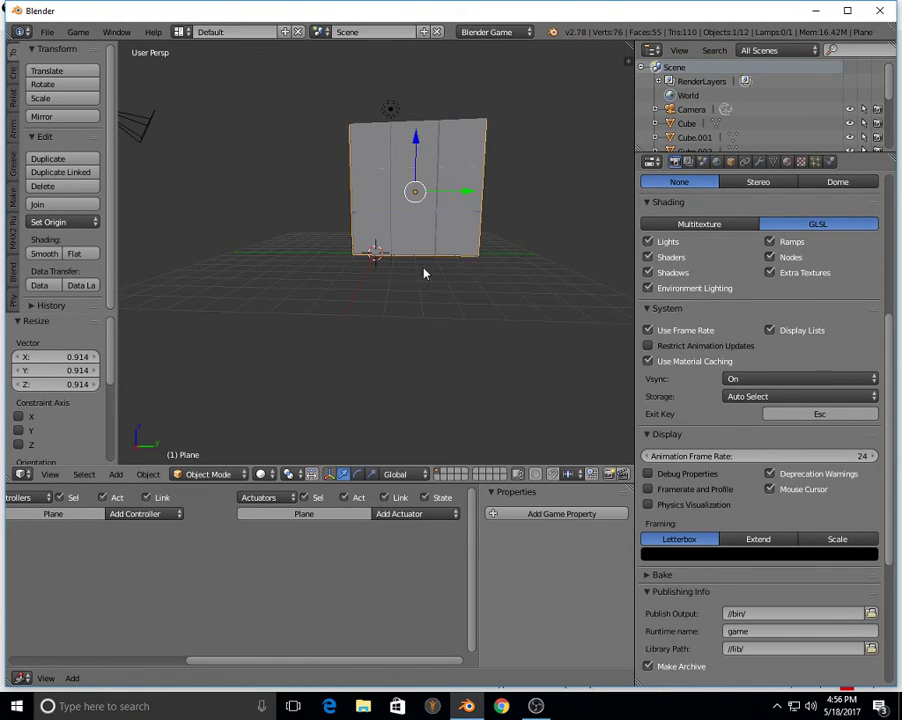
# - Create a new material for the plane and open its diffuse colour
pyautogui.click(786, 161)
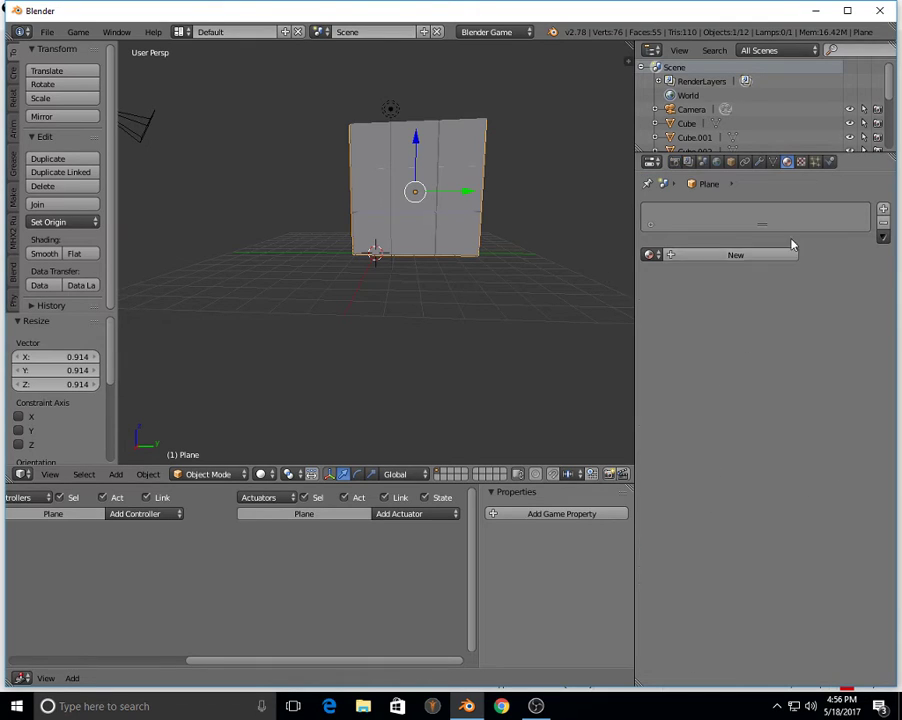
pyautogui.click(764, 256)
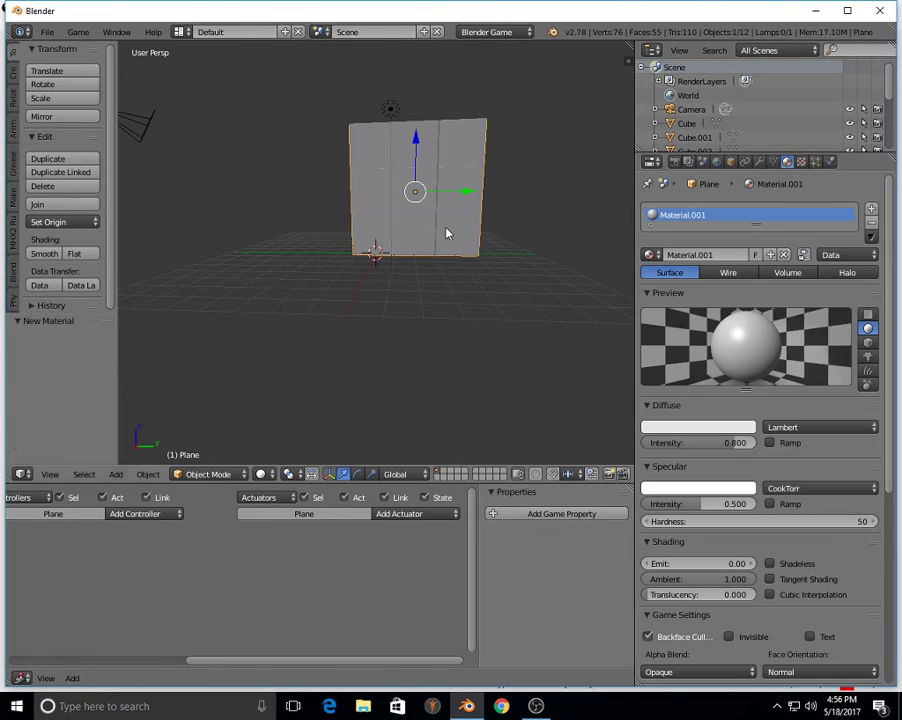
pyautogui.click(698, 427)
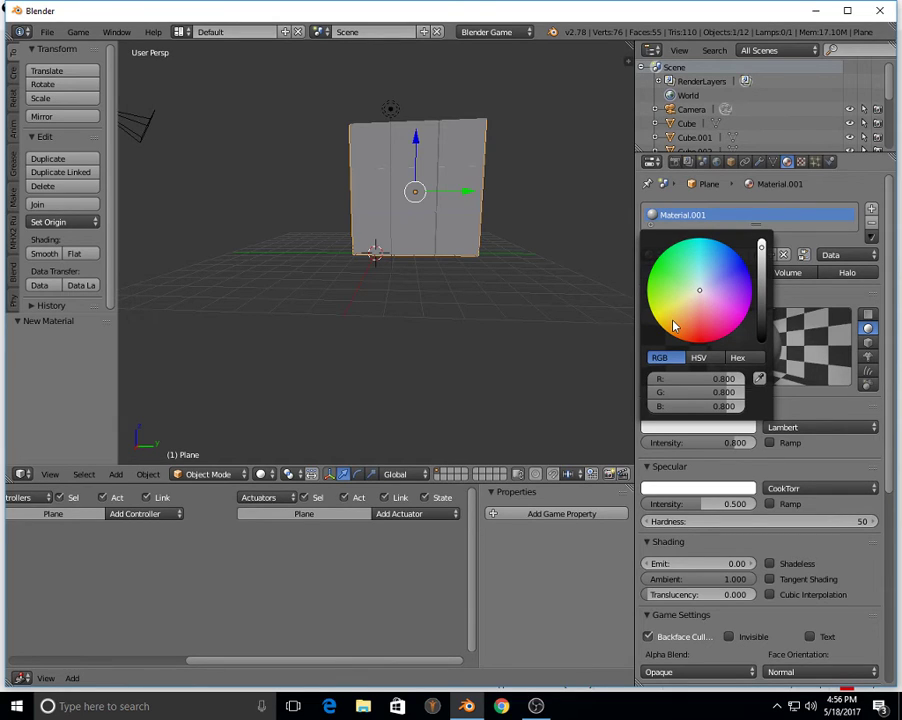
pyautogui.click(671, 318)
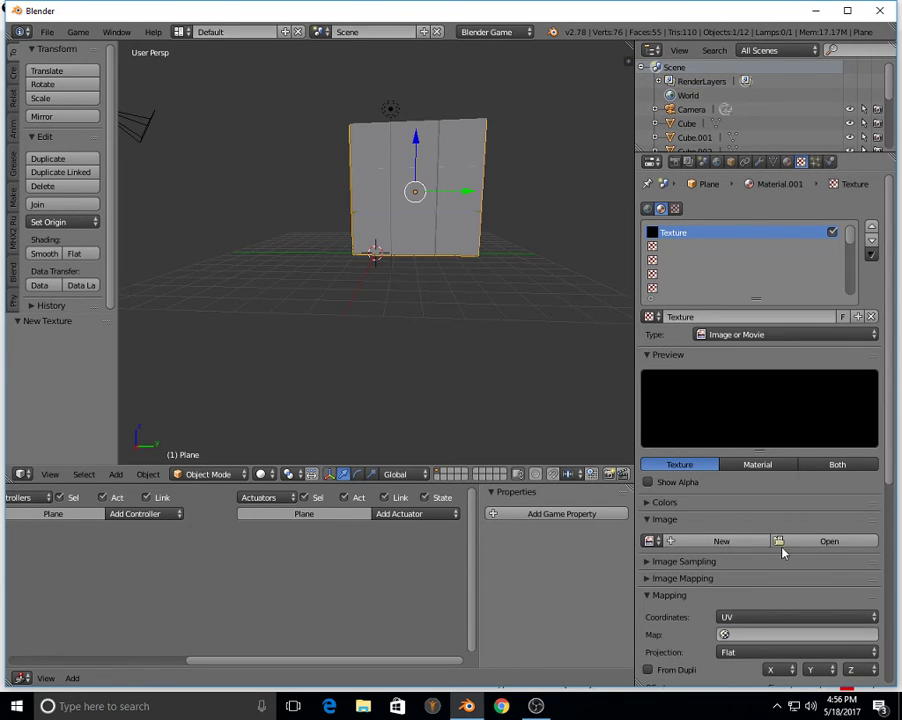
# - Load blackjack.jpg from the Desktop folder as the image of the plane's material texture
pyautogui.click(818, 549)
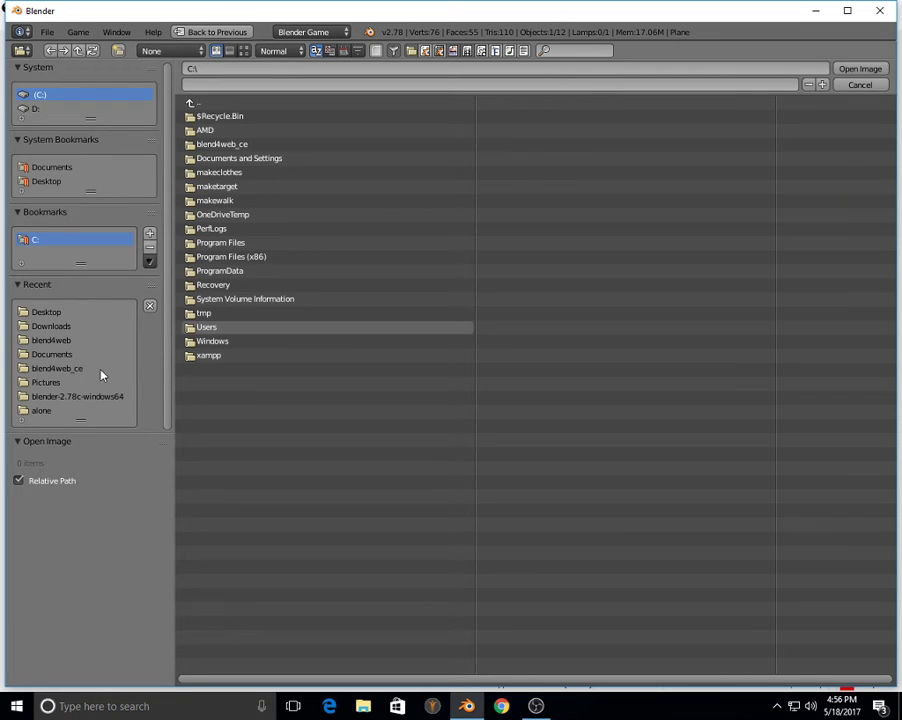
pyautogui.click(46, 312)
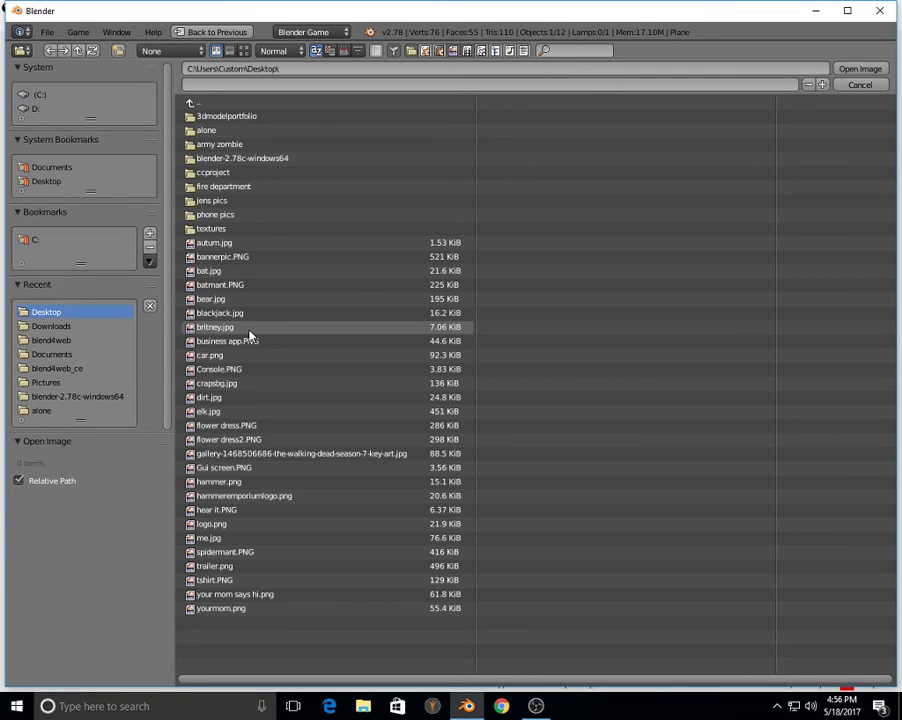
pyautogui.click(223, 314)
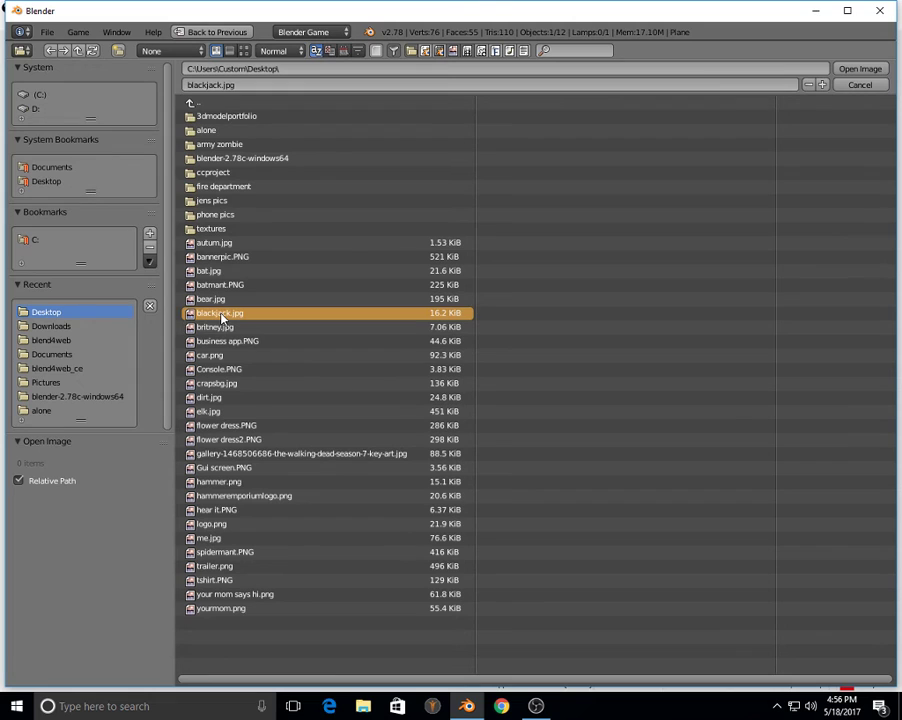
pyautogui.doubleClick(223, 317)
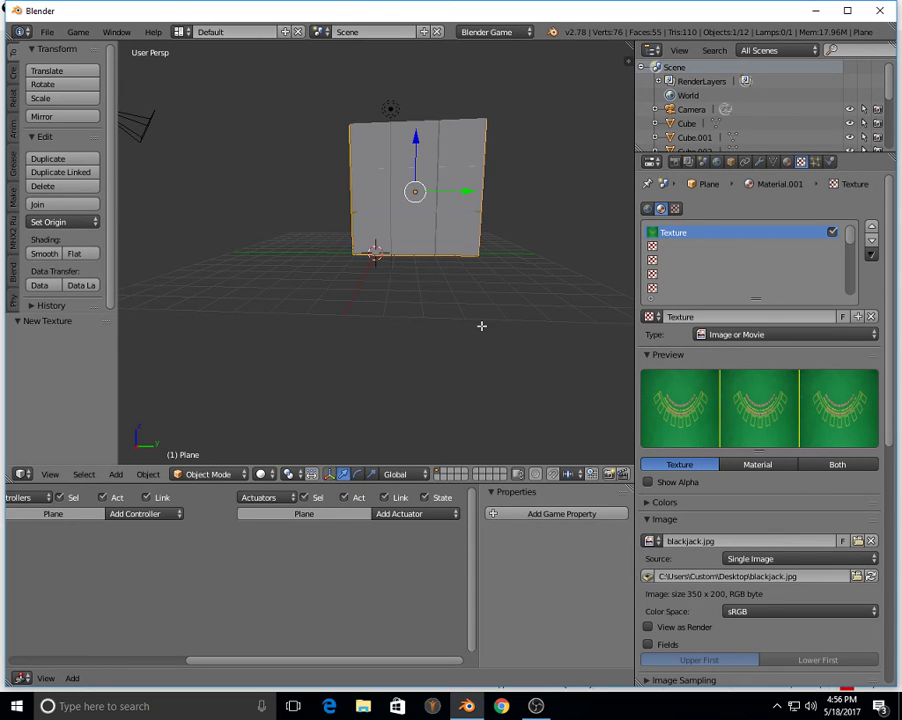
# - Unwrap the plane's face in Edit Mode to give it a UV map
pyautogui.press('Tab')
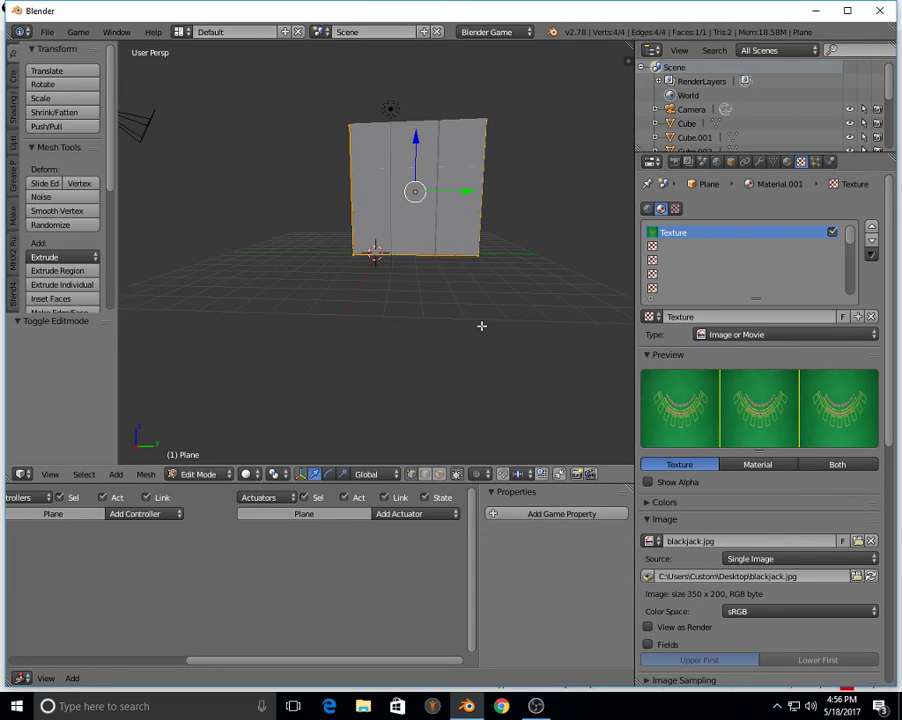
pyautogui.press('u')
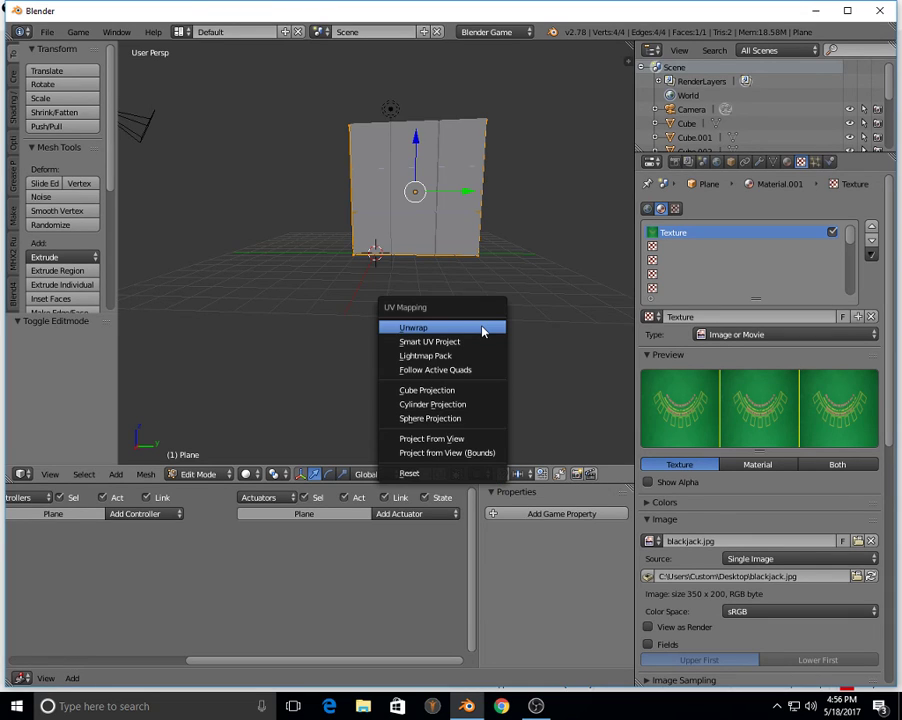
pyautogui.click(483, 329)
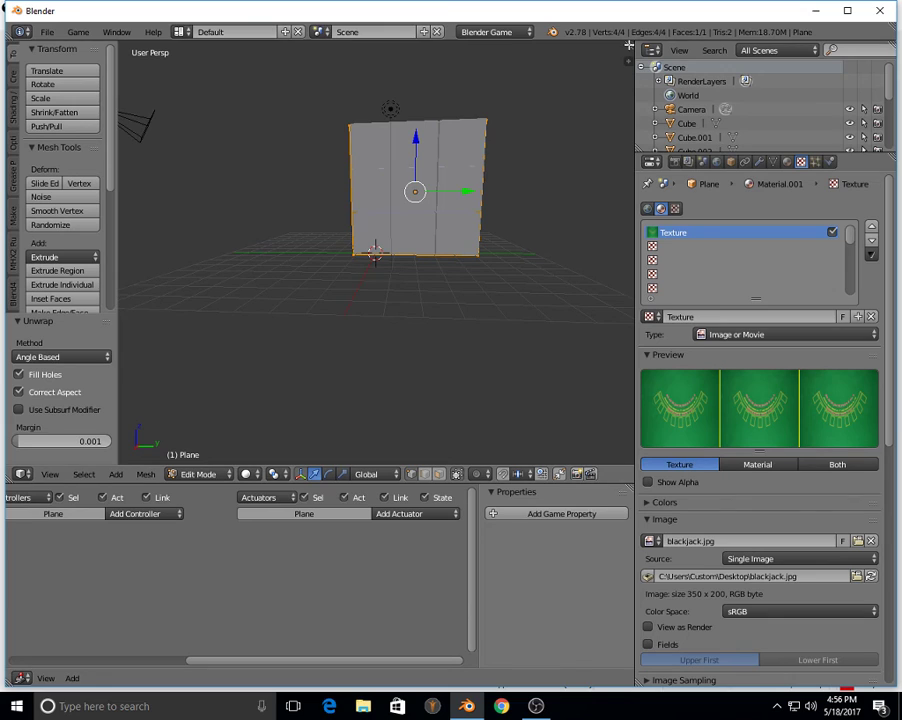
# - Split the 3D view to add a UV/Image Editor beside it and assign blackjack.jpg to the plane's unwrapped face
pyautogui.moveTo(629, 45); pyautogui.dragTo(560, 62)
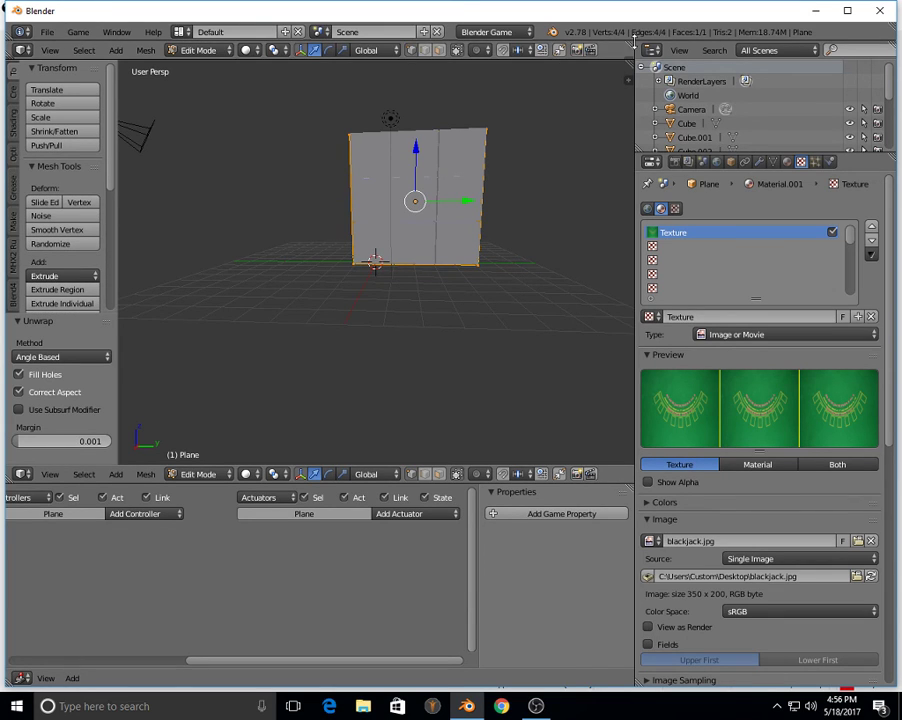
pyautogui.moveTo(633, 45); pyautogui.dragTo(398, 217)
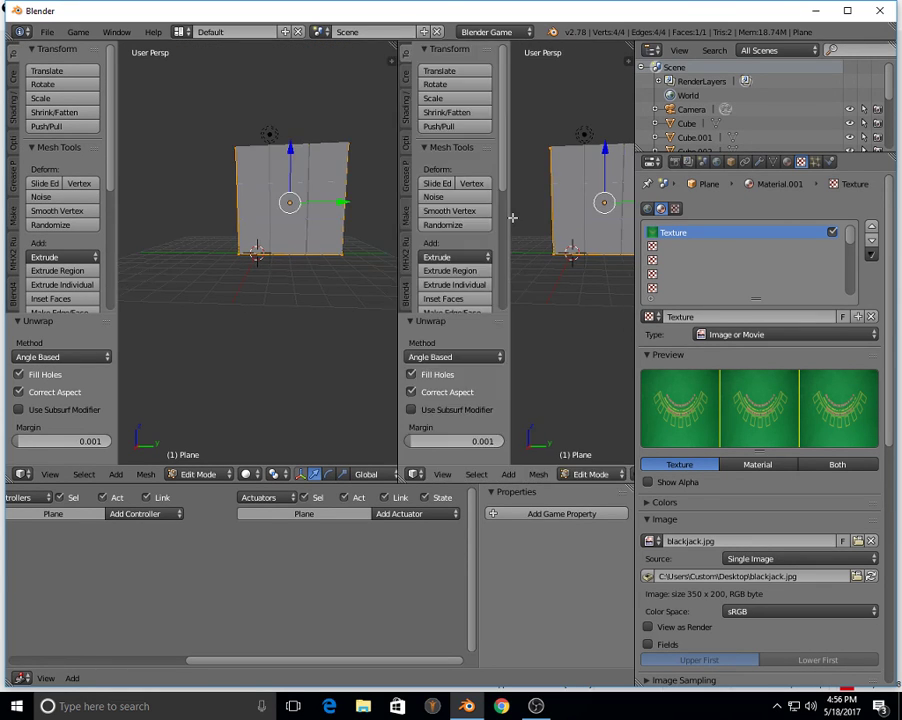
pyautogui.press('t')
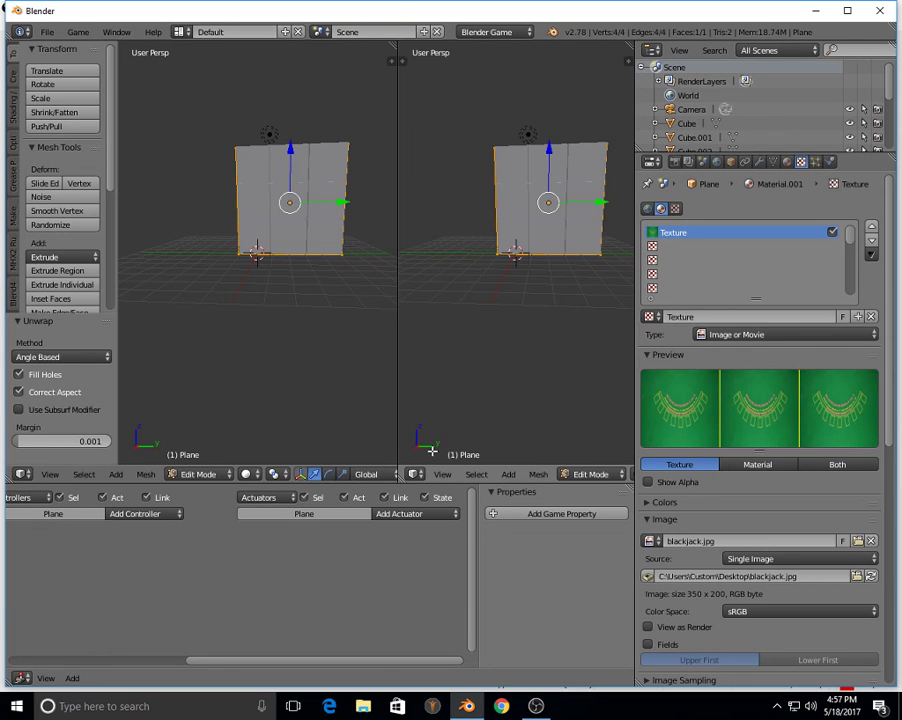
pyautogui.click(415, 474)
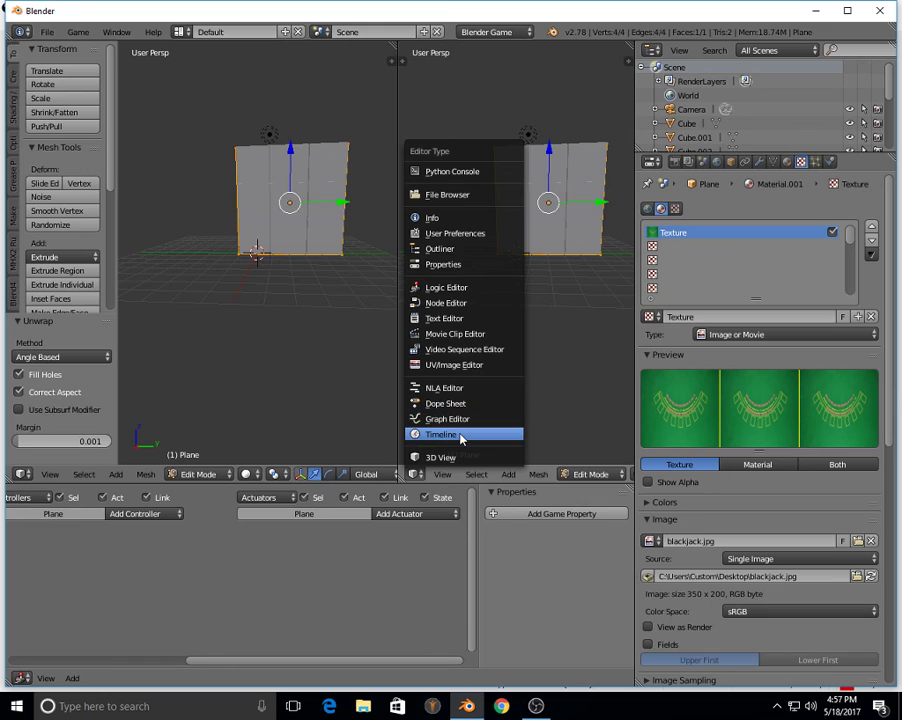
pyautogui.click(485, 366)
pyautogui.click(570, 474)
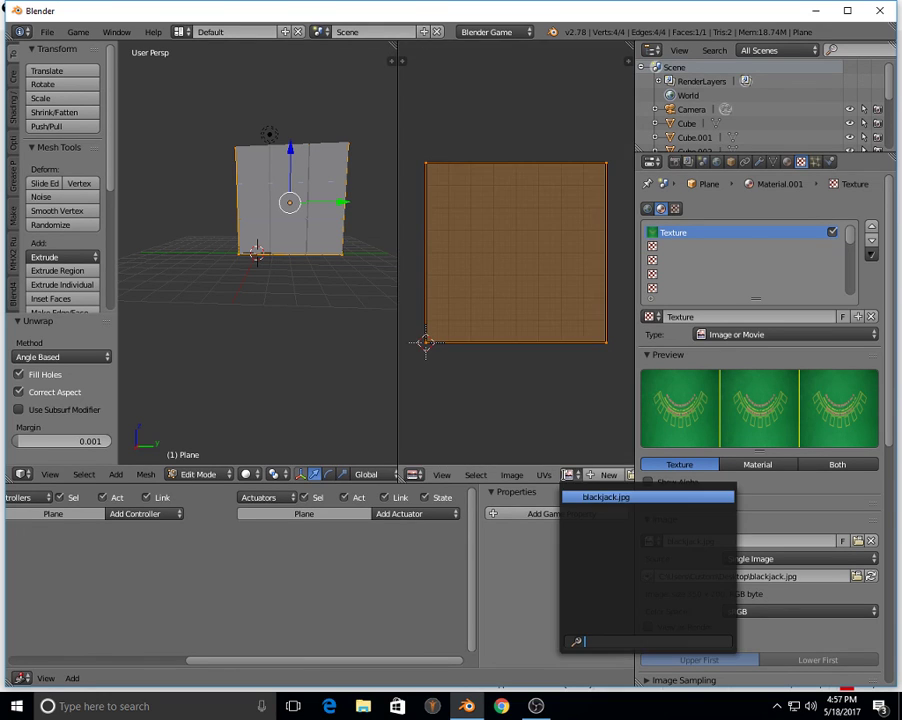
pyautogui.click(598, 496)
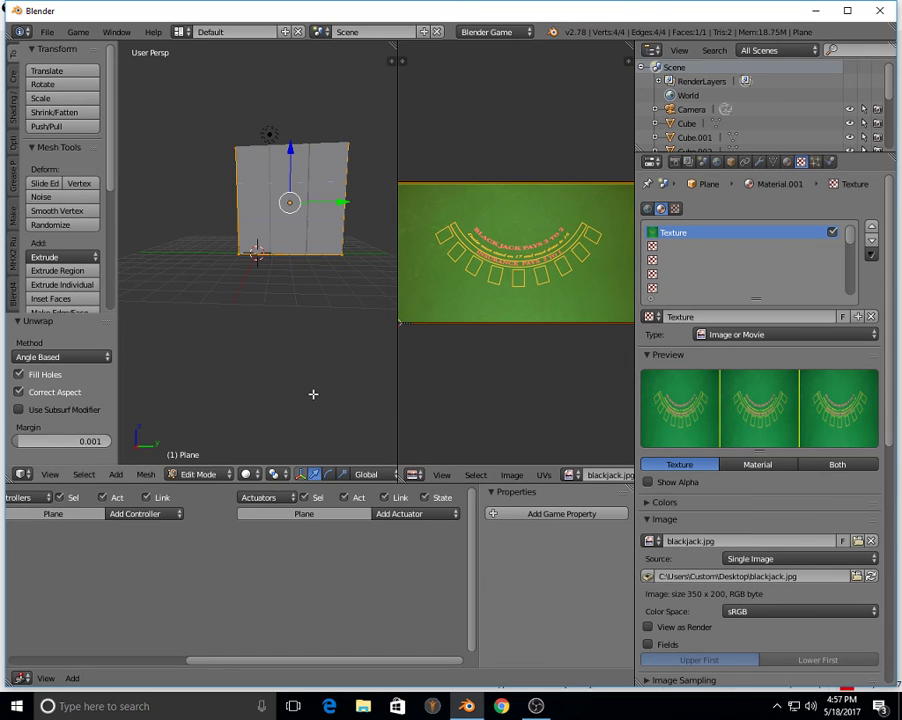
# - Set the 3D viewport shading to Texture and return the plane to Object Mode
pyautogui.click(247, 474)
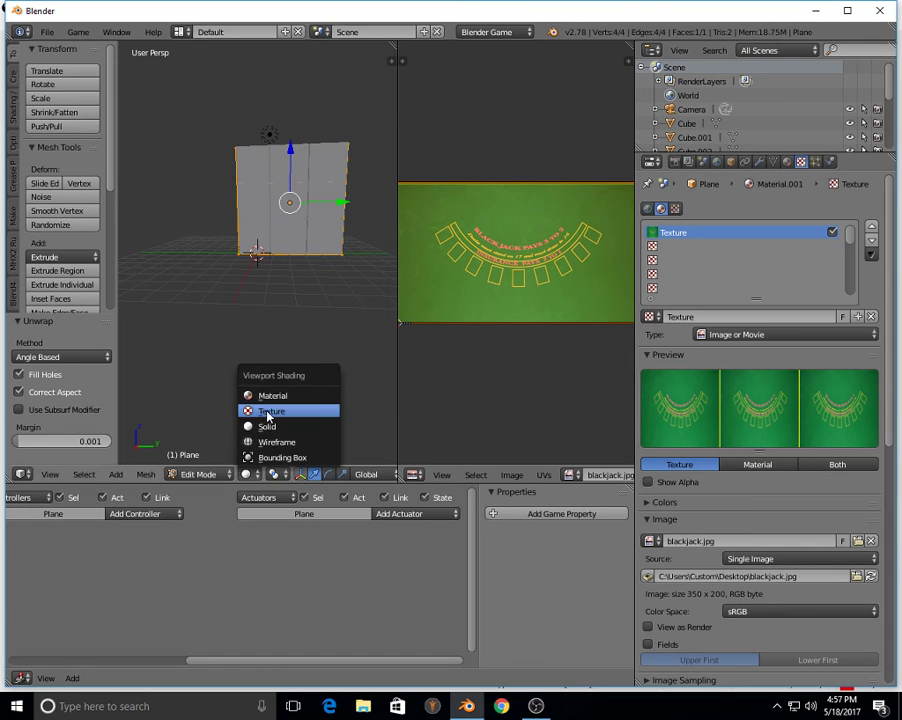
pyautogui.click(268, 412)
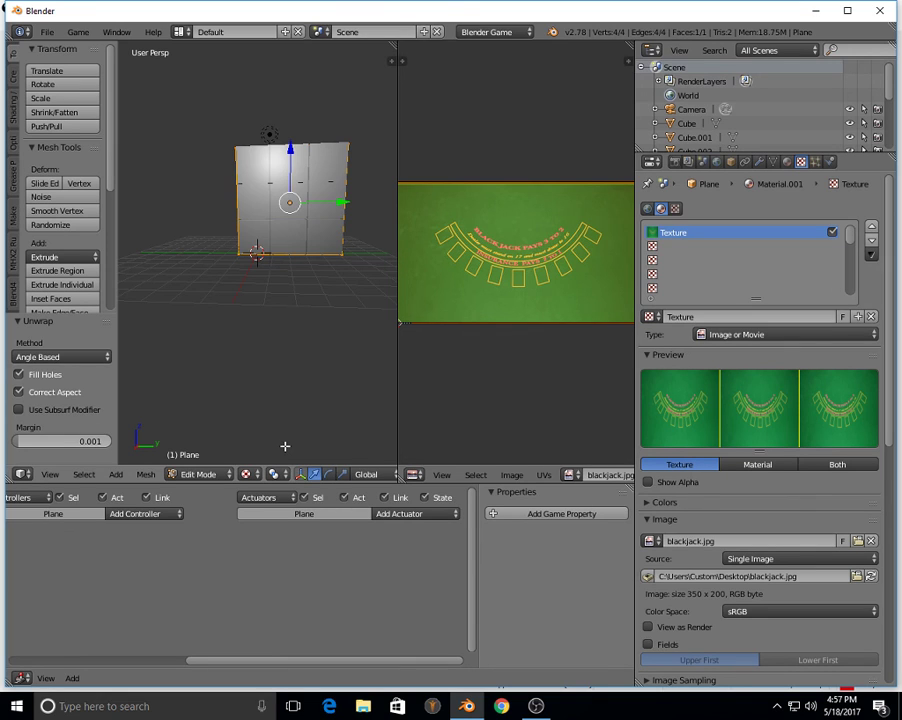
pyautogui.press('Tab')
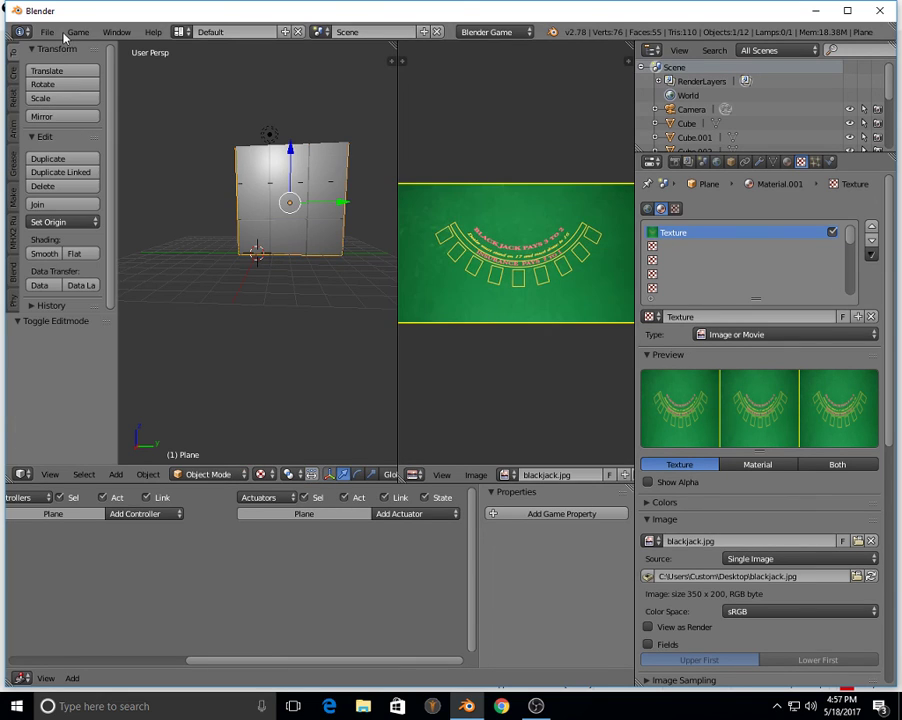
# - Start the game engine to test removing cubes in front of the textured plane
pyautogui.click(77, 32)
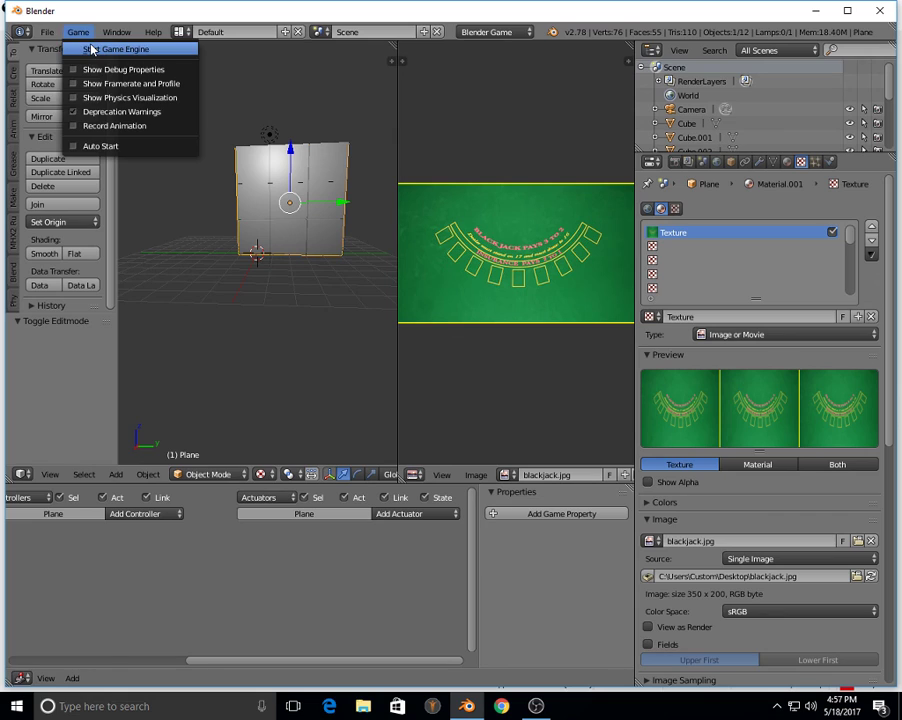
pyautogui.click(92, 49)
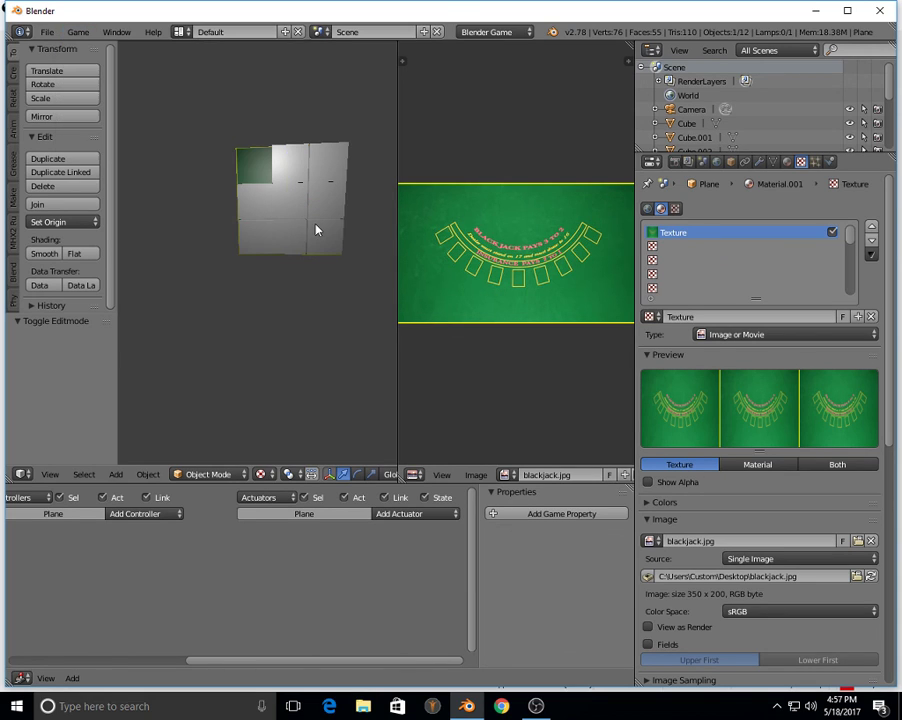